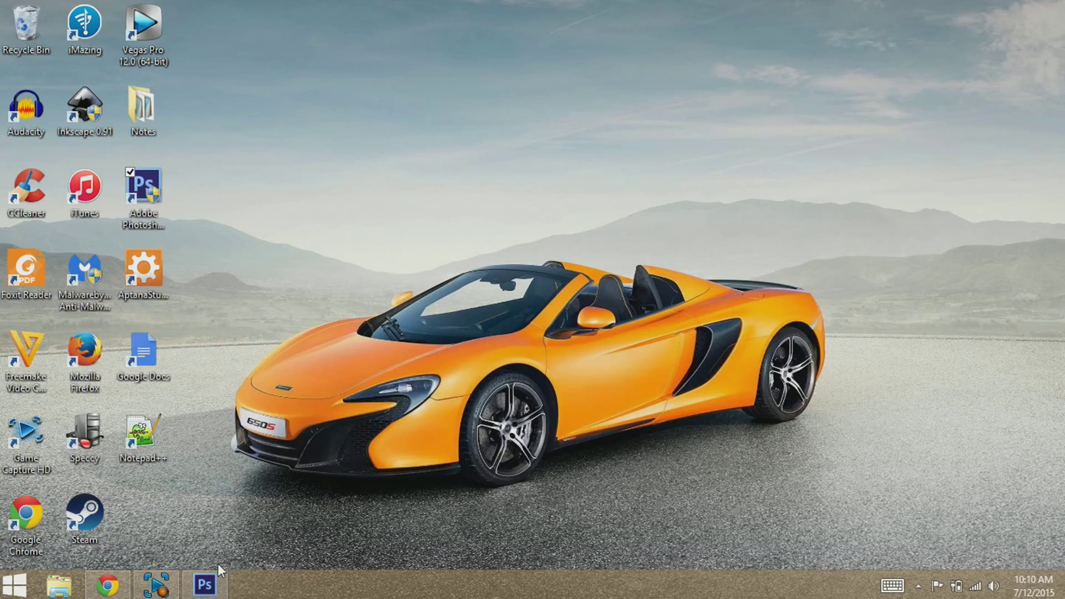
Step: Switch to Photoshop and create a new document 2560 pixels wide and 1440 pixels high
left_click(204, 584)
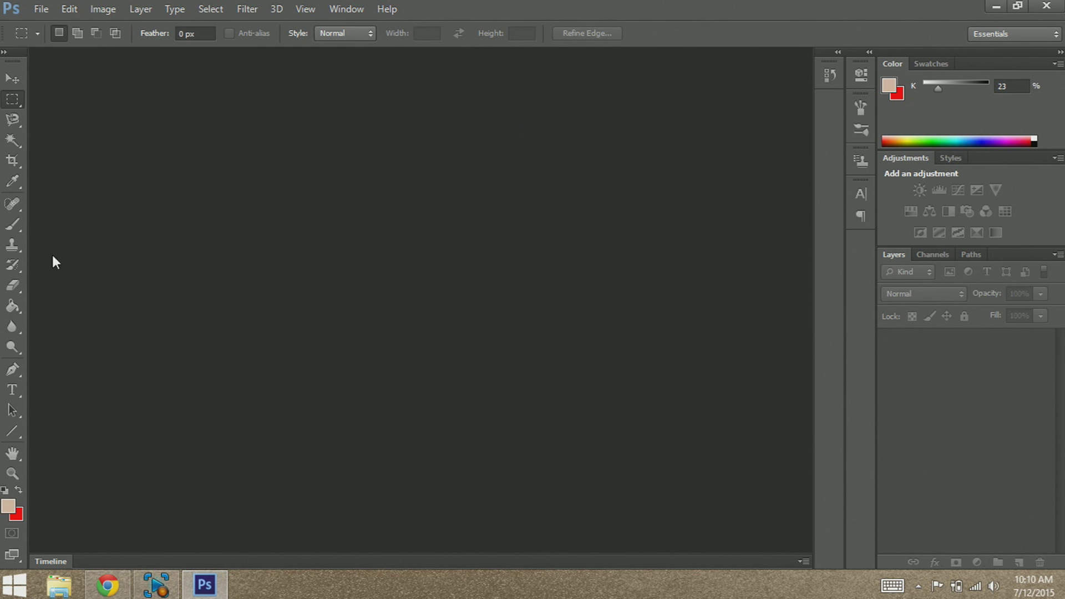
left_click(45, 11)
left_click(48, 25)
left_click(491, 203)
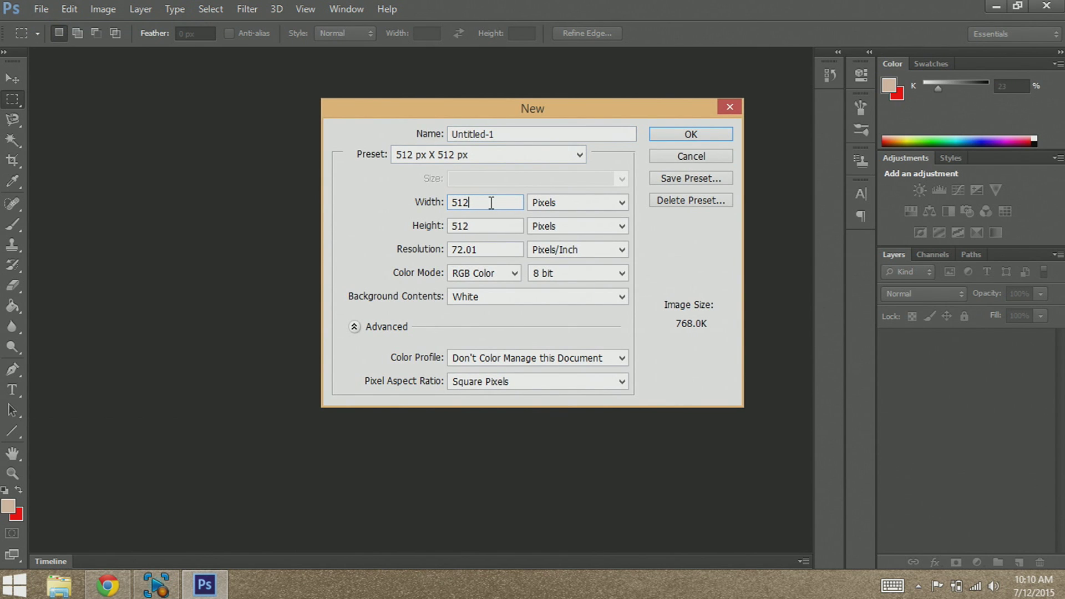
key("BackSpace")
key("BackSpace")
key("BackSpace")
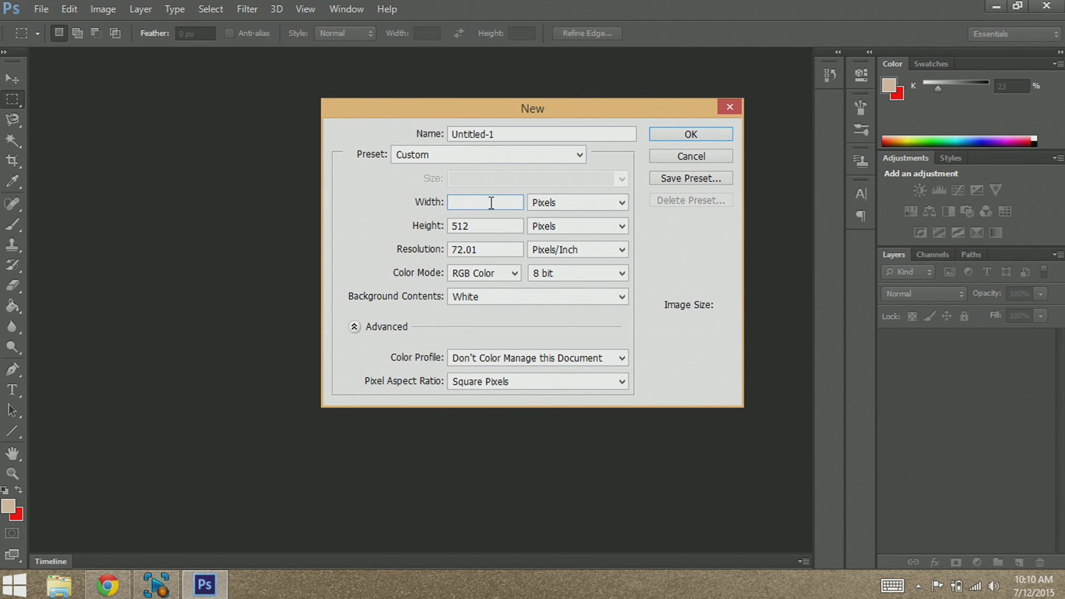
type("2560")
left_click(502, 223)
key("BackSpace")
key("BackSpace")
key("BackSpace")
type("1440")
left_click(707, 138)
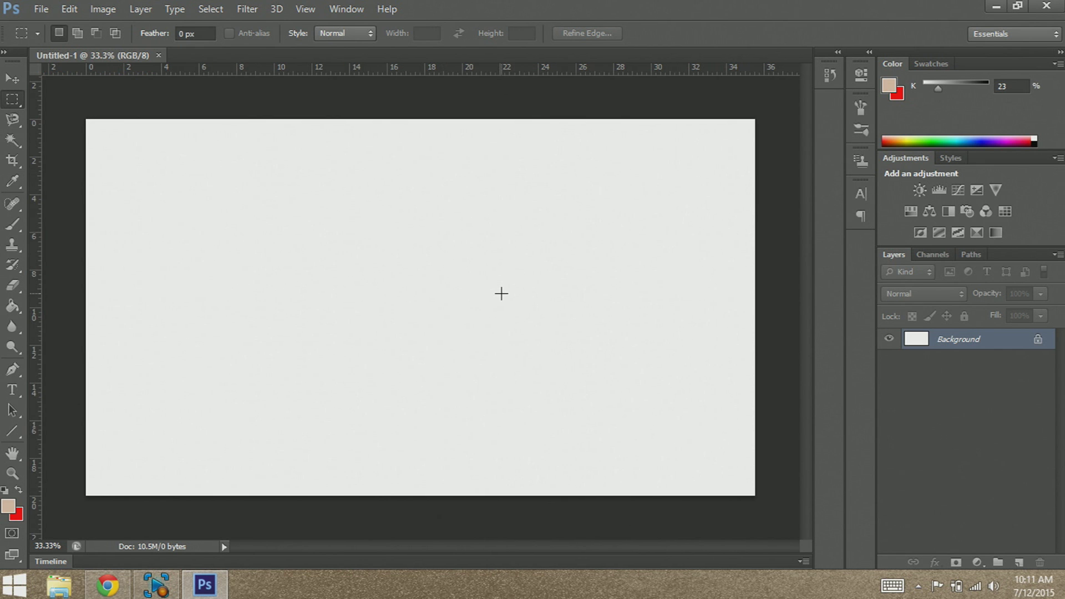
Step: Copy the 2560 × 1440 YouTube banner template from the image results in Chrome and paste it into the blank Photoshop document
left_click(113, 584)
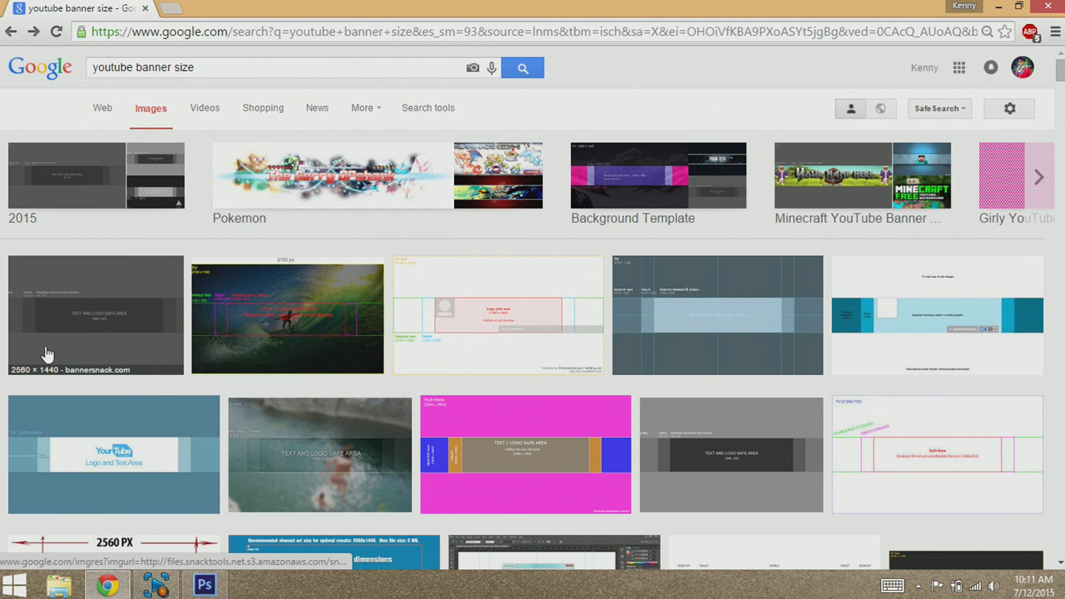
left_click(130, 321)
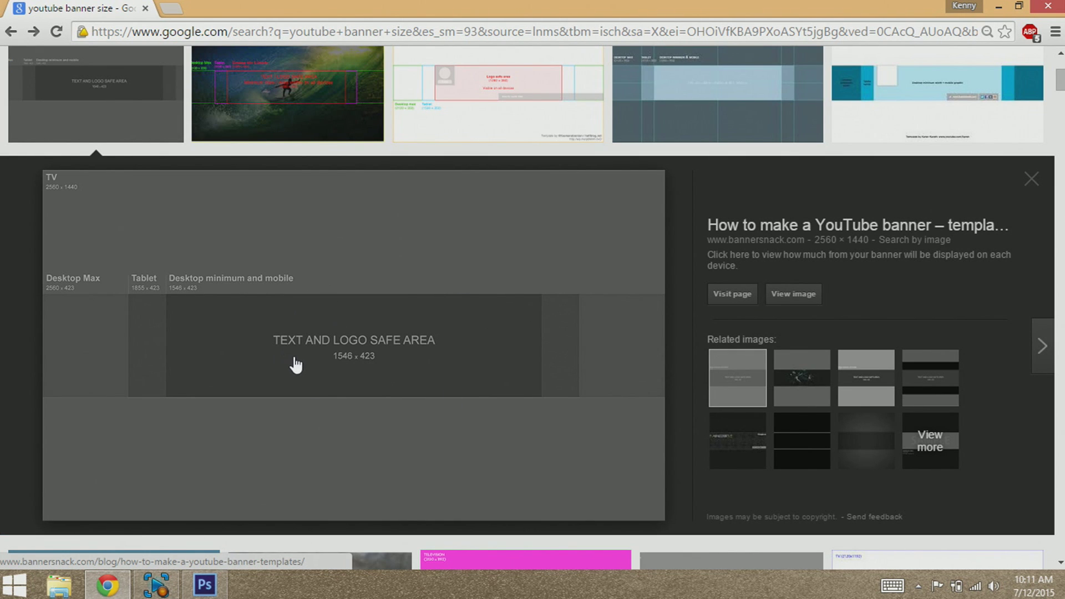
right_click(297, 317)
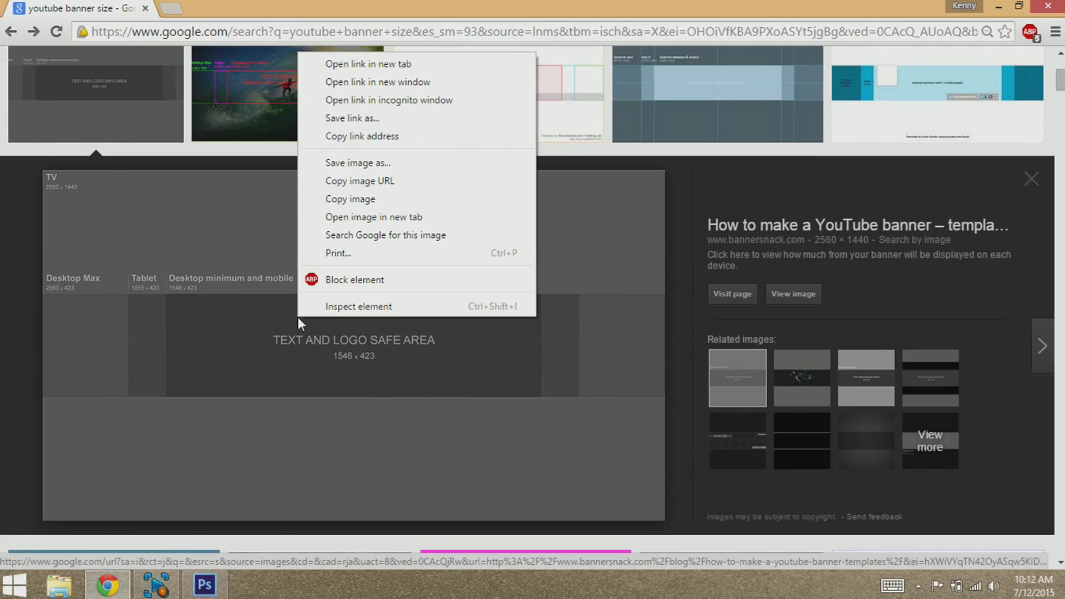
left_click(353, 197)
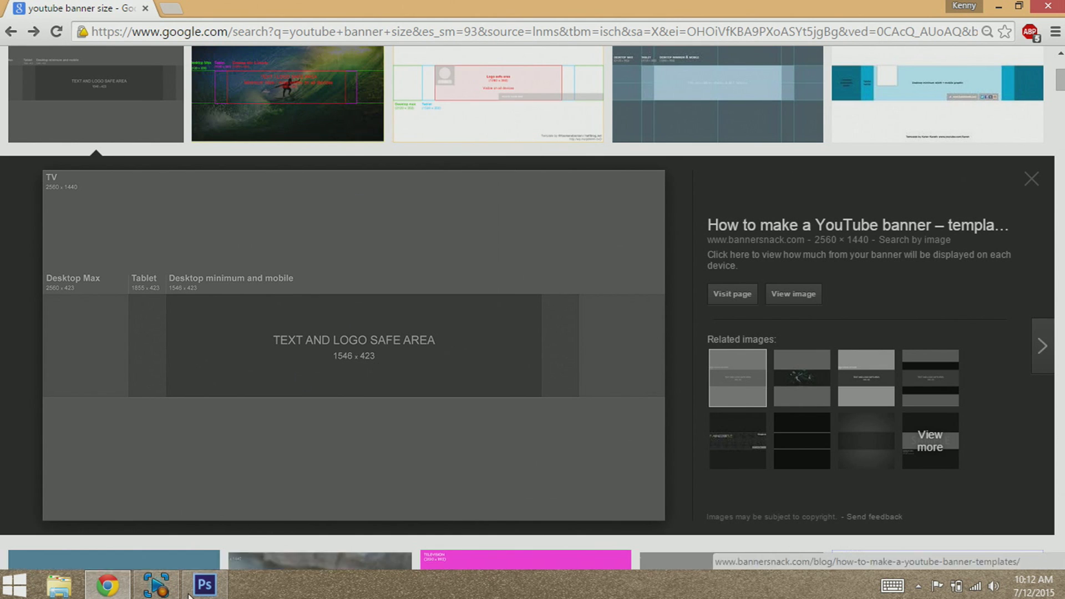
left_click(204, 584)
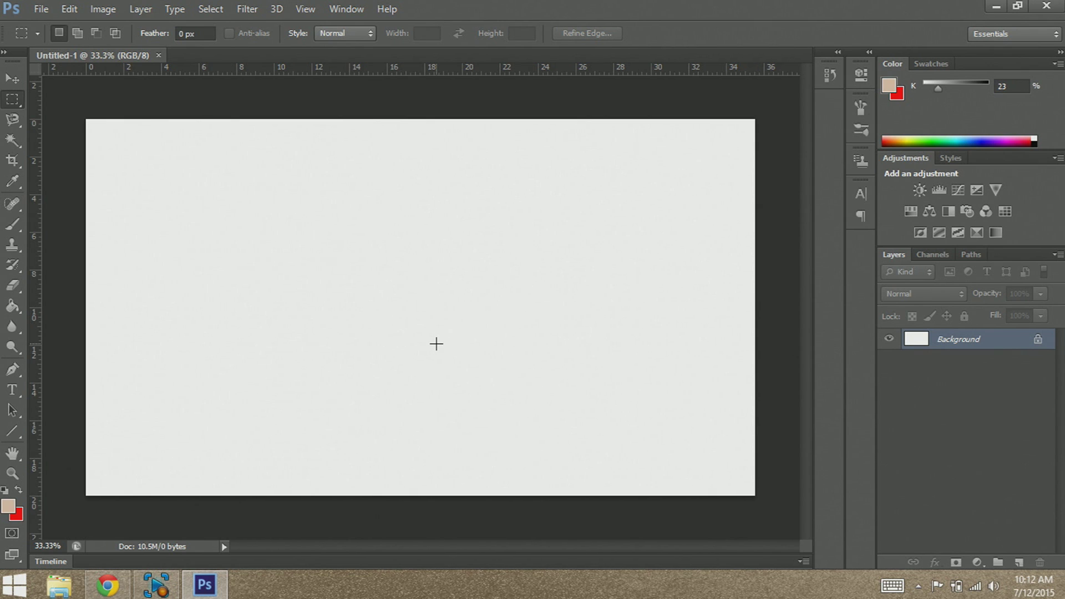
key("ctrl+v")
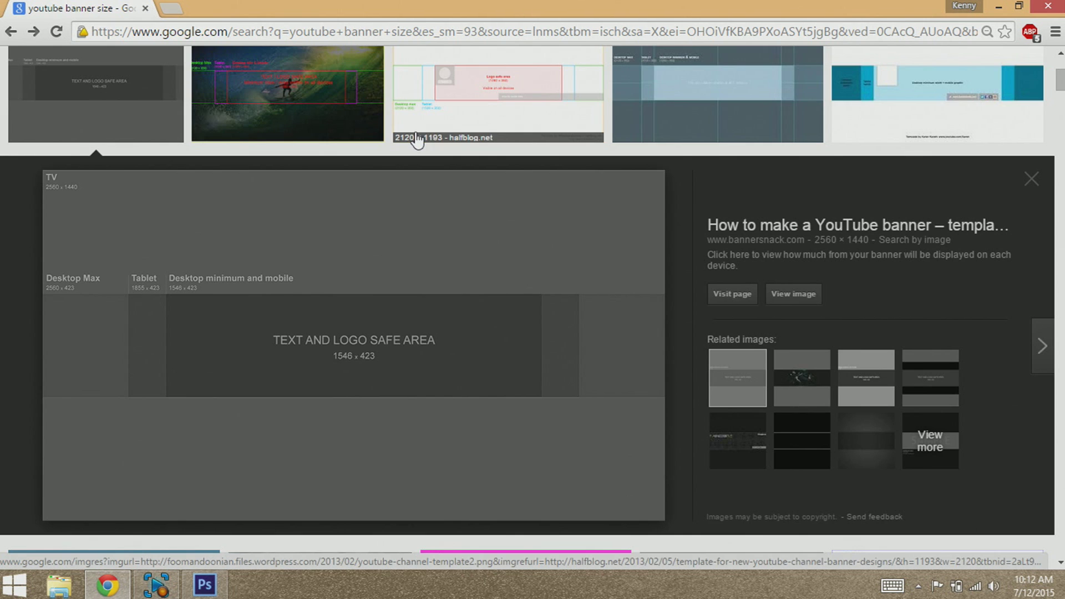
Step: Replace the Google Images query in Chrome with a search for "hd green wallpaper"
scroll(336, 99, "up", 4)
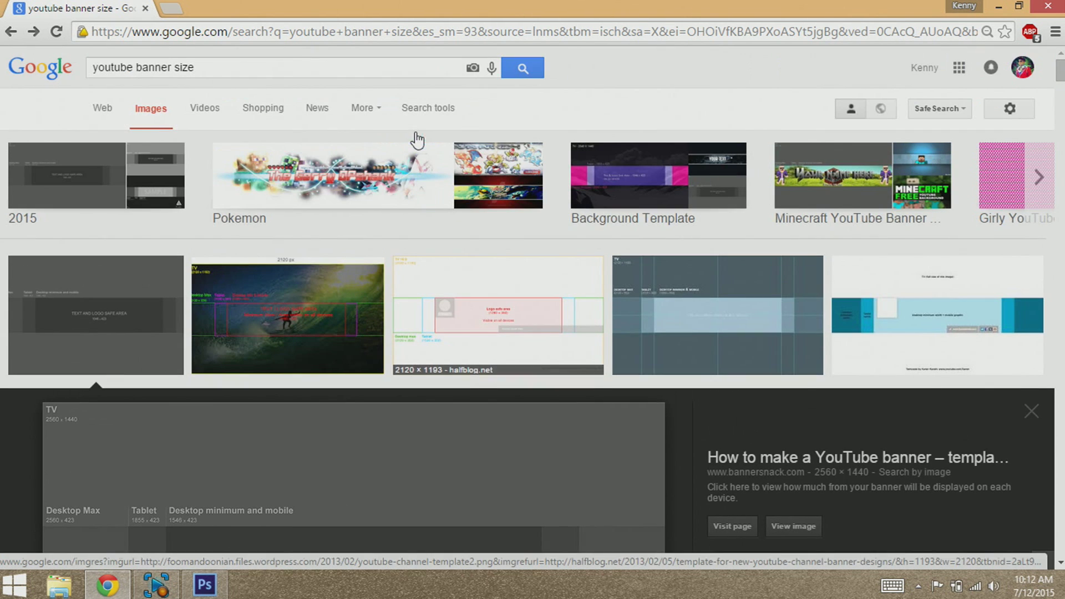
left_click_drag(266, 67, 72, 84)
key("BackSpace")
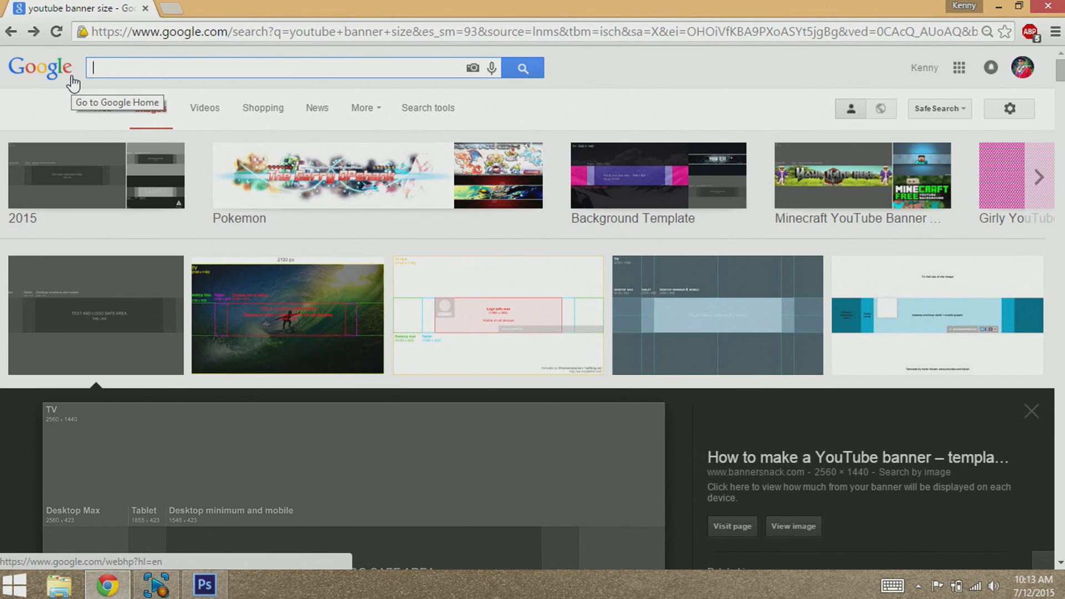
type("hd g")
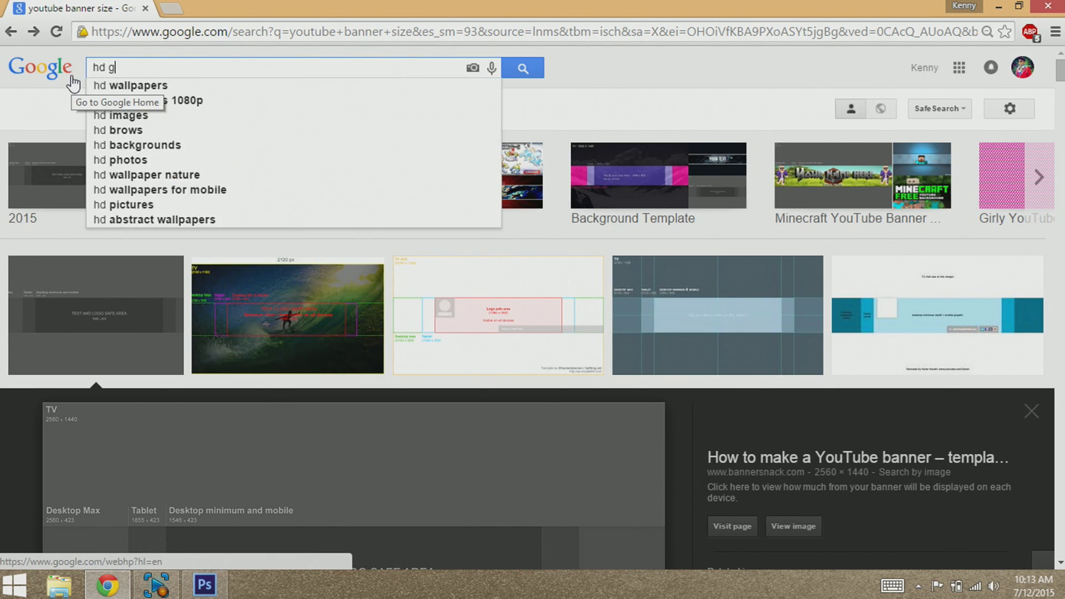
type("reen wallpaper")
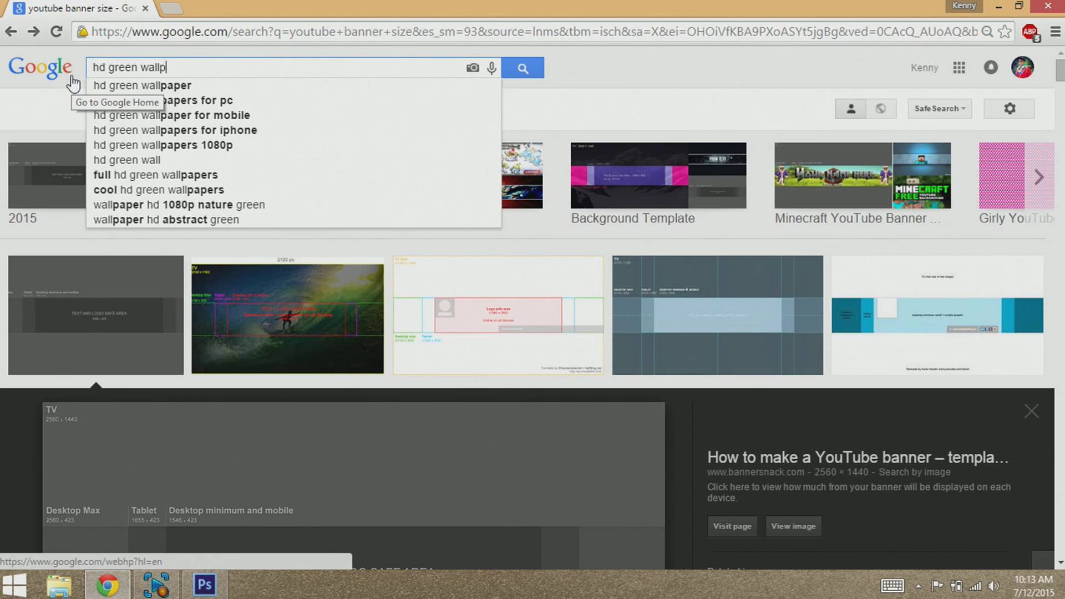
key("Return")
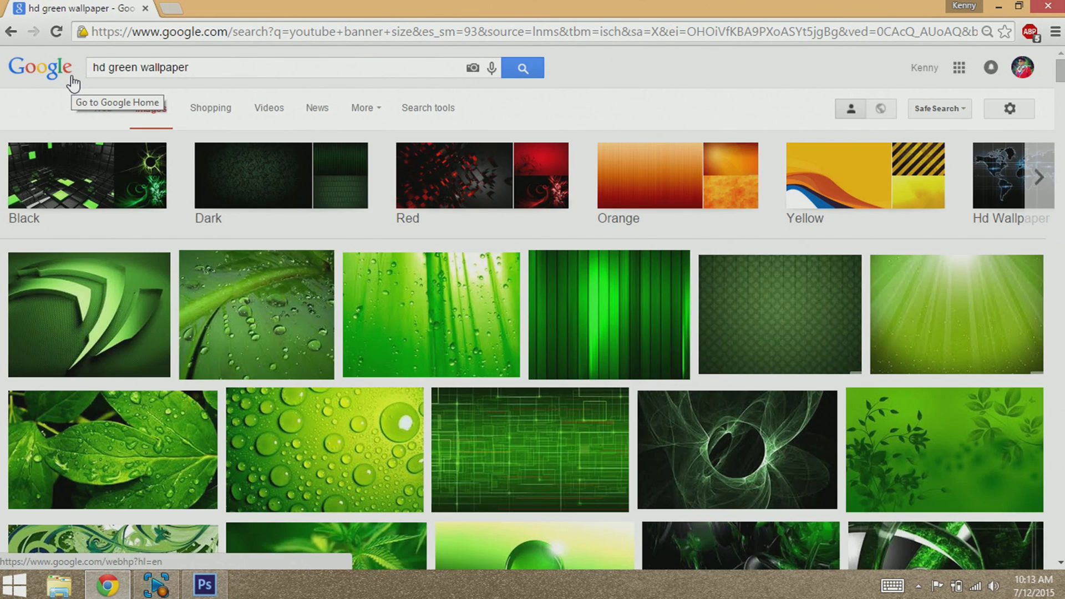
Step: Find the 1920 × 1080 "3d Green Cubes" wallpaper among the image results, open its preview and copy the image
scroll(388, 349, "down", 3)
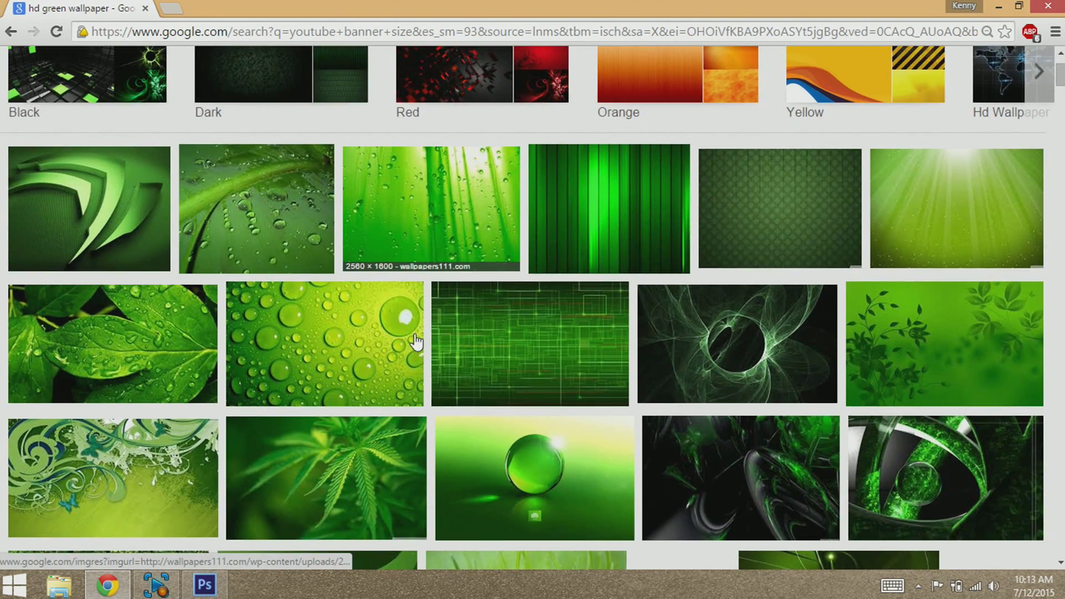
scroll(416, 341, "down", 5)
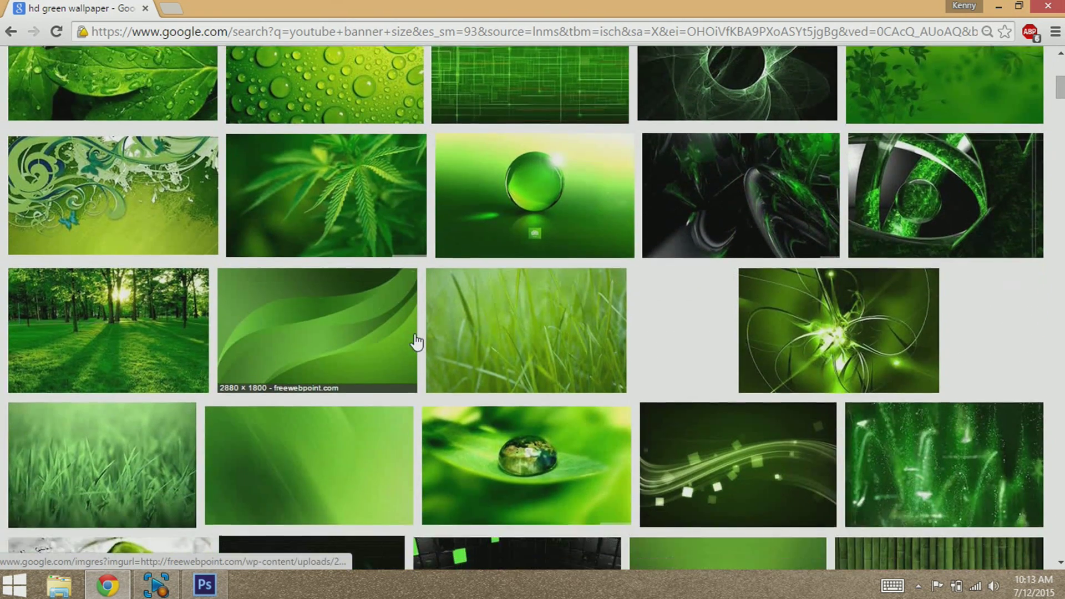
scroll(416, 343, "down", 5)
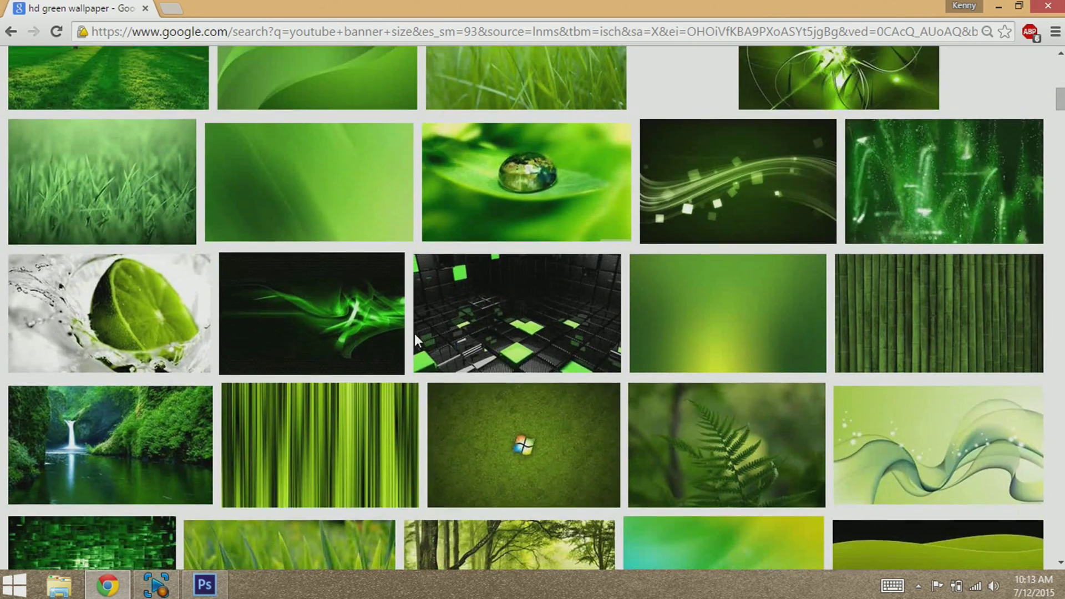
scroll(416, 342, "down", 1)
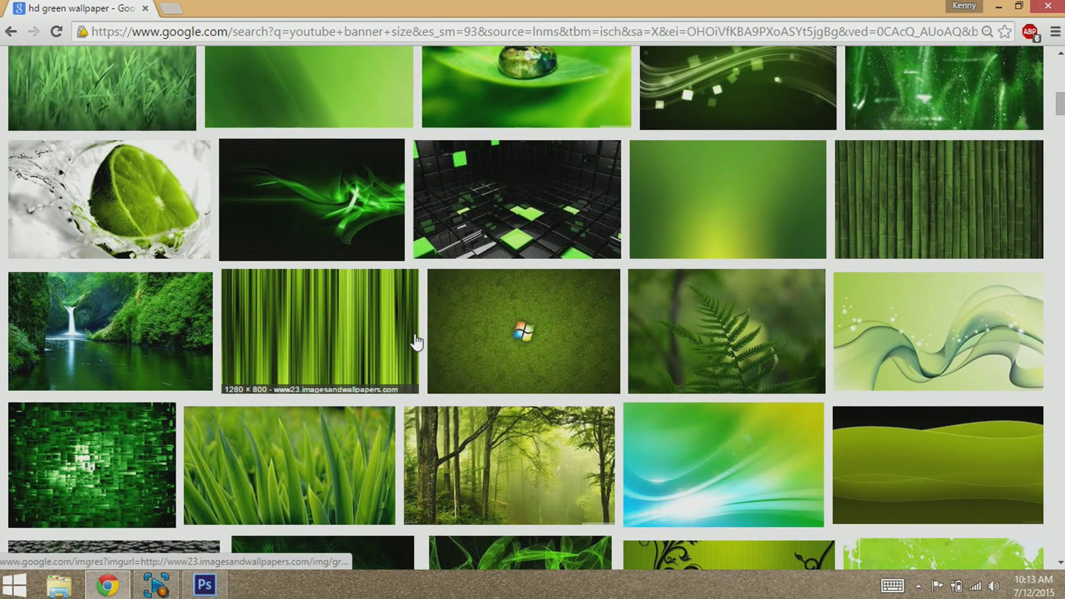
scroll(416, 343, "down", 2)
scroll(416, 342, "down", 10)
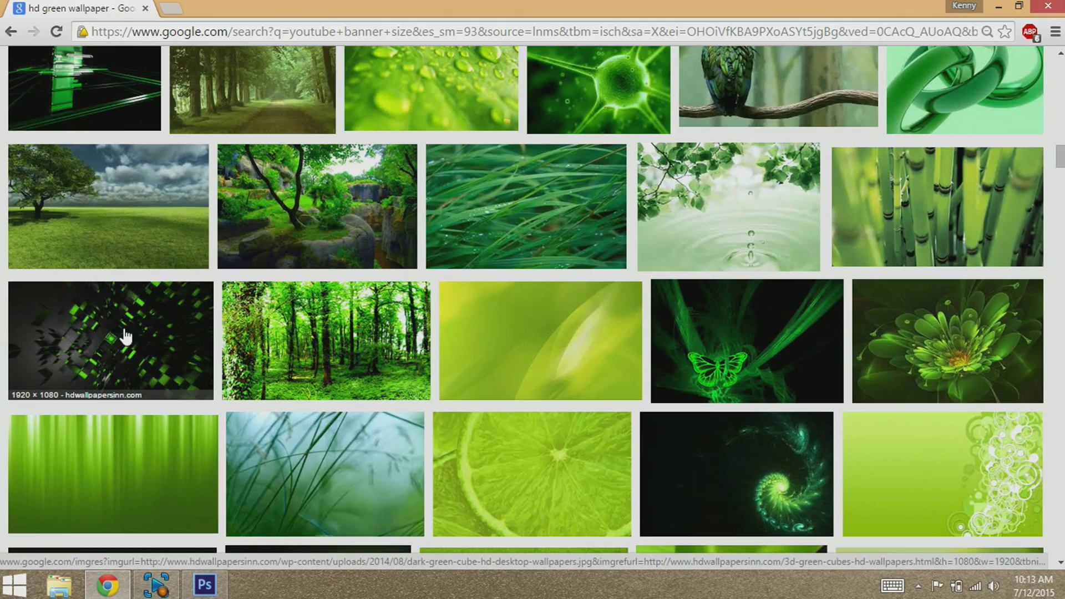
left_click(137, 368)
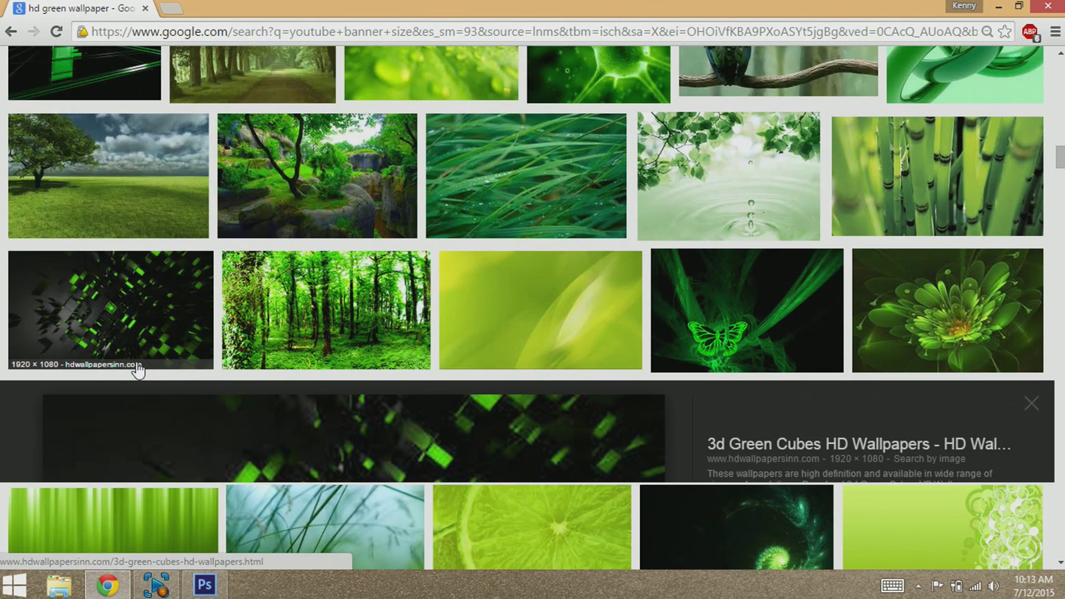
scroll(421, 369, "up", 1)
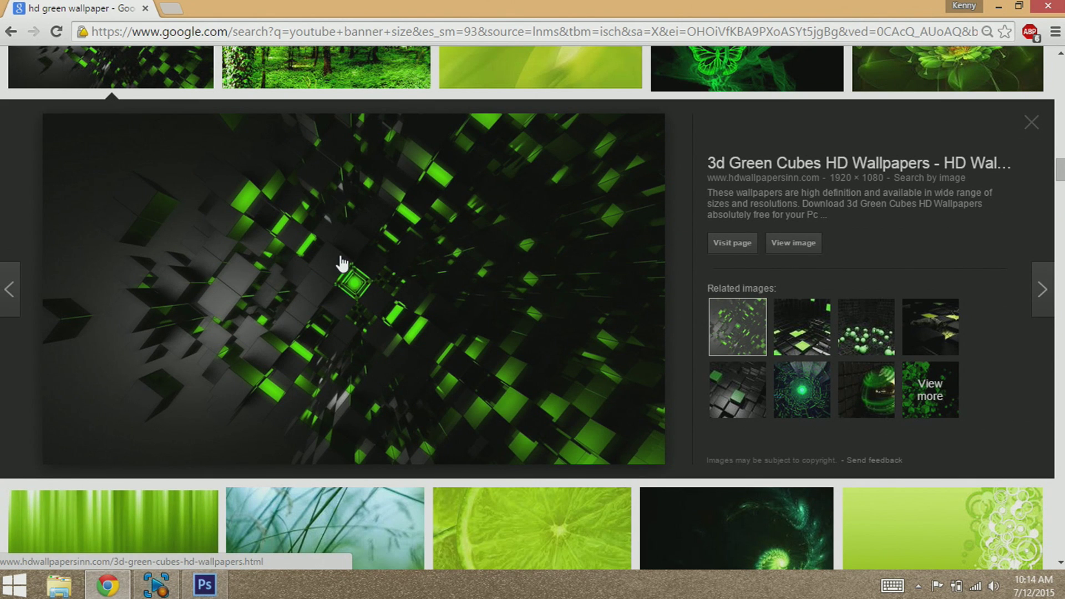
right_click(213, 397)
left_click(272, 276)
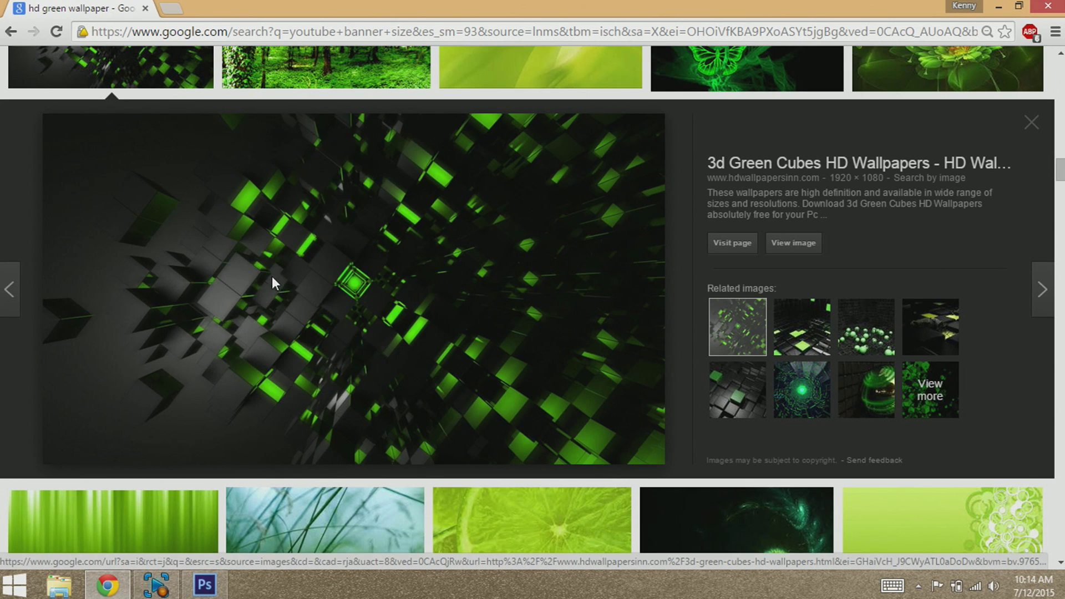
Step: Return to Photoshop and paste the green cubes wallpaper as a layer between Background and the banner template
left_click(204, 584)
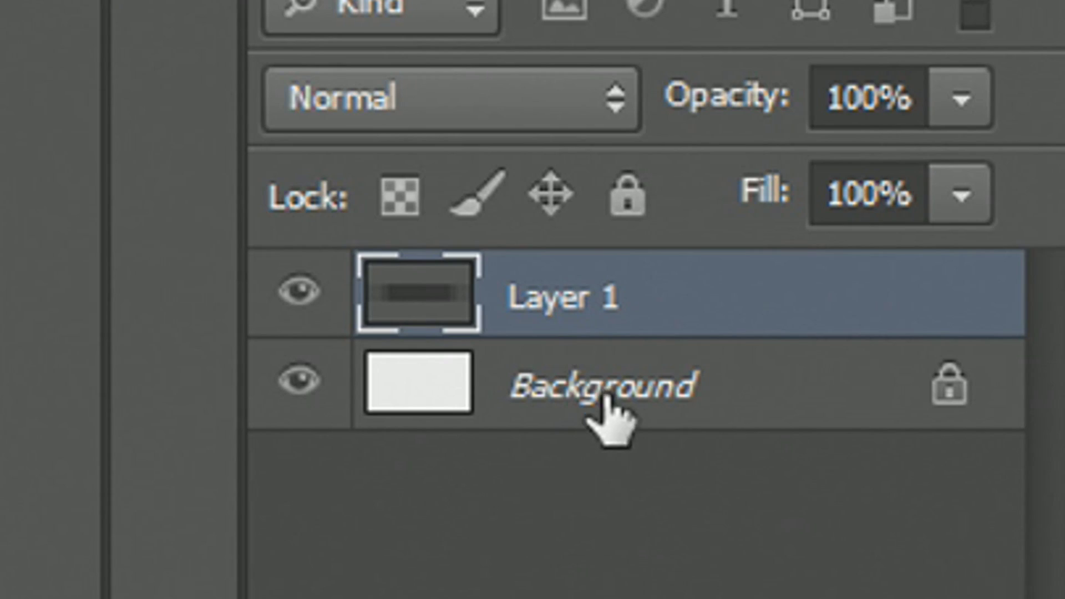
left_click(952, 358)
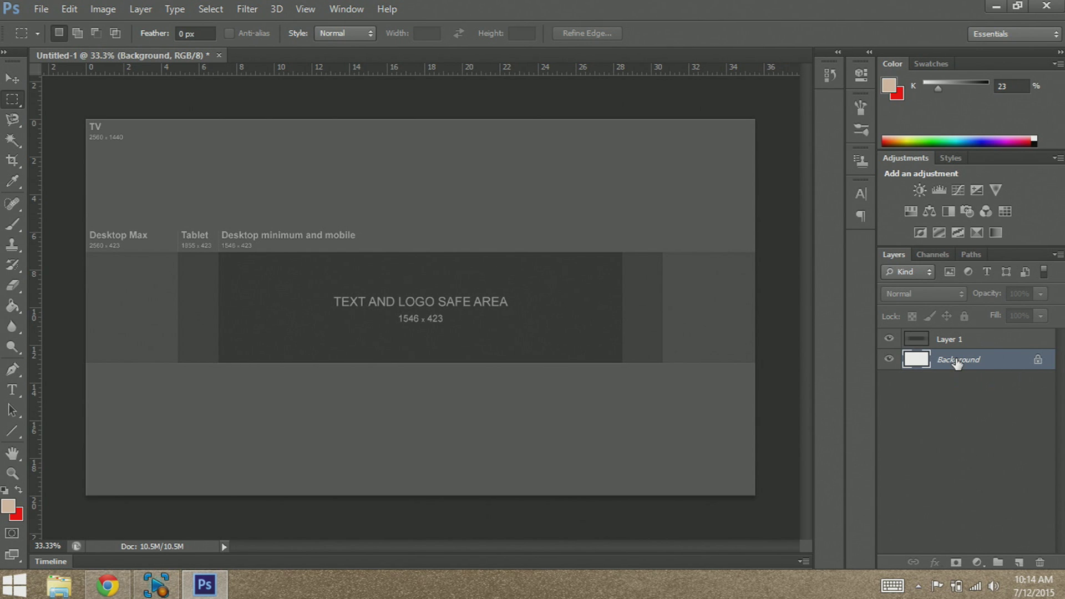
key("ctrl+v")
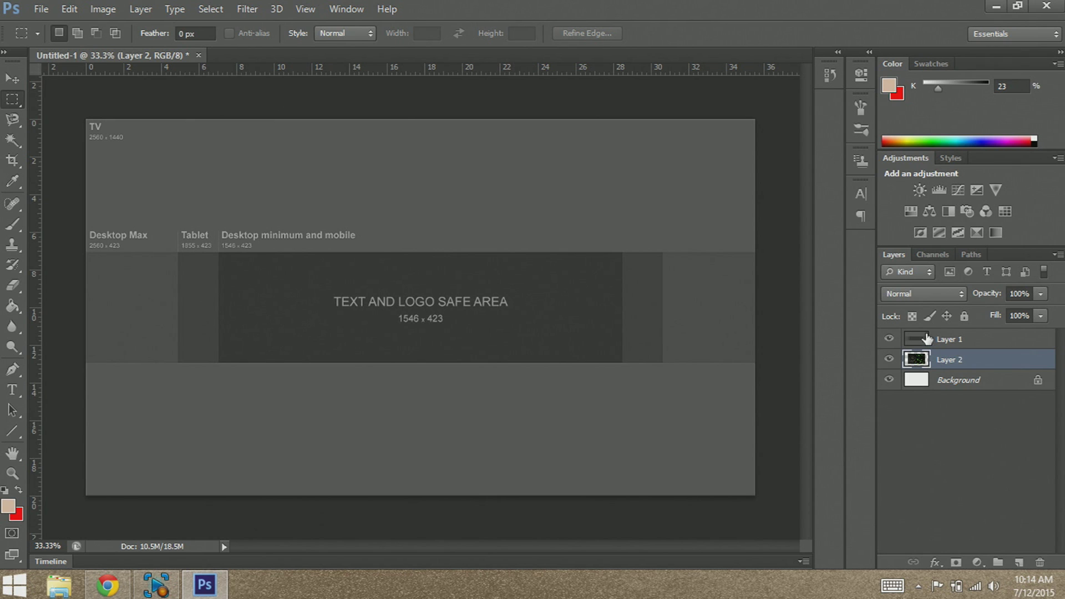
left_click(956, 379)
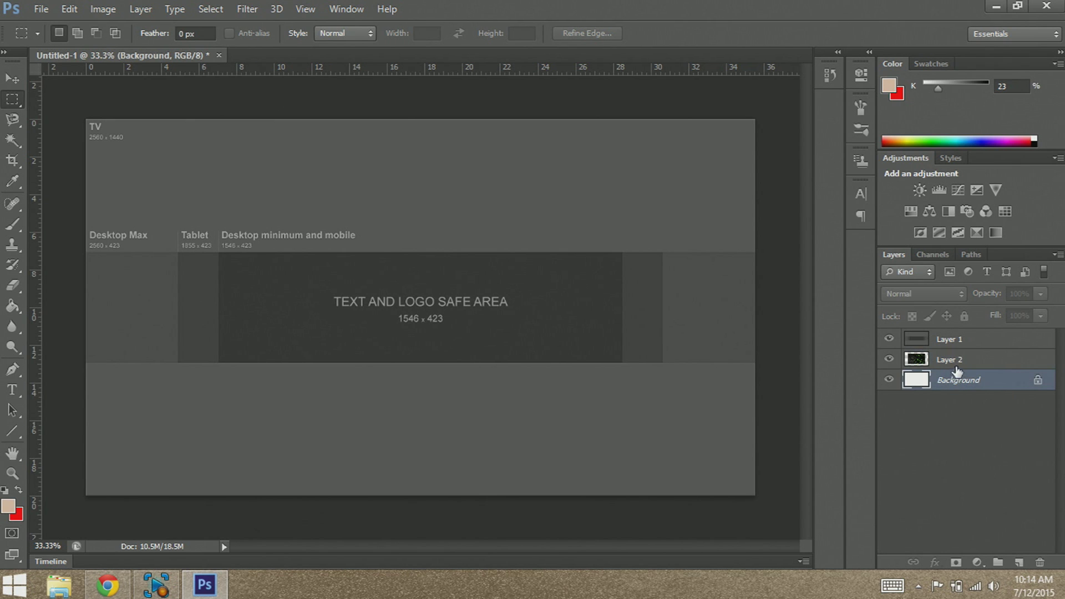
Step: Lower the opacity of the banner template layer, Layer 1, to 52%
left_click(949, 342)
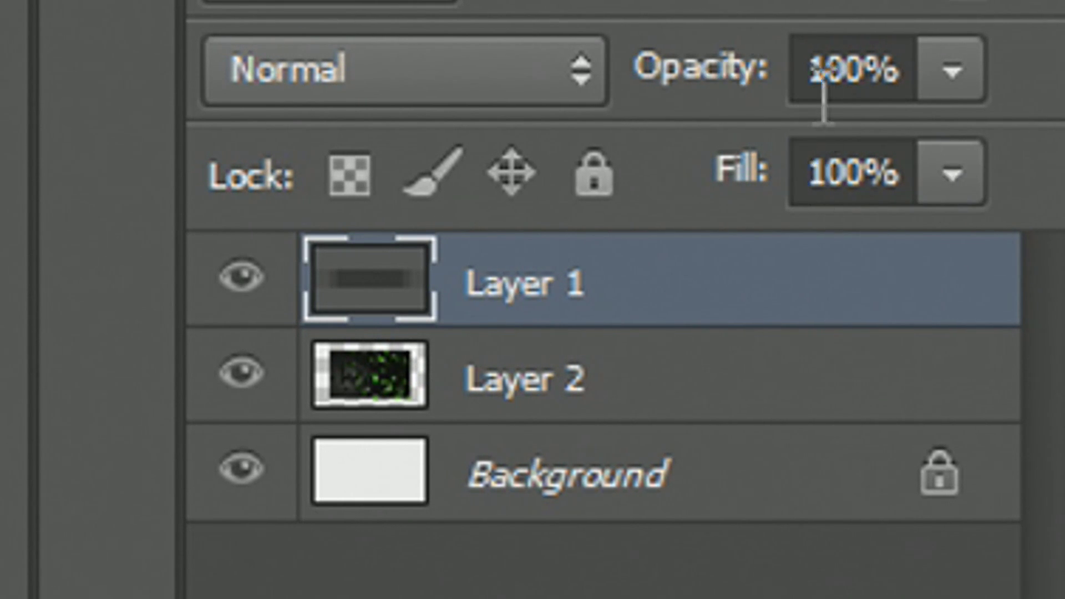
left_click(949, 73)
left_click_drag(950, 164, 767, 171)
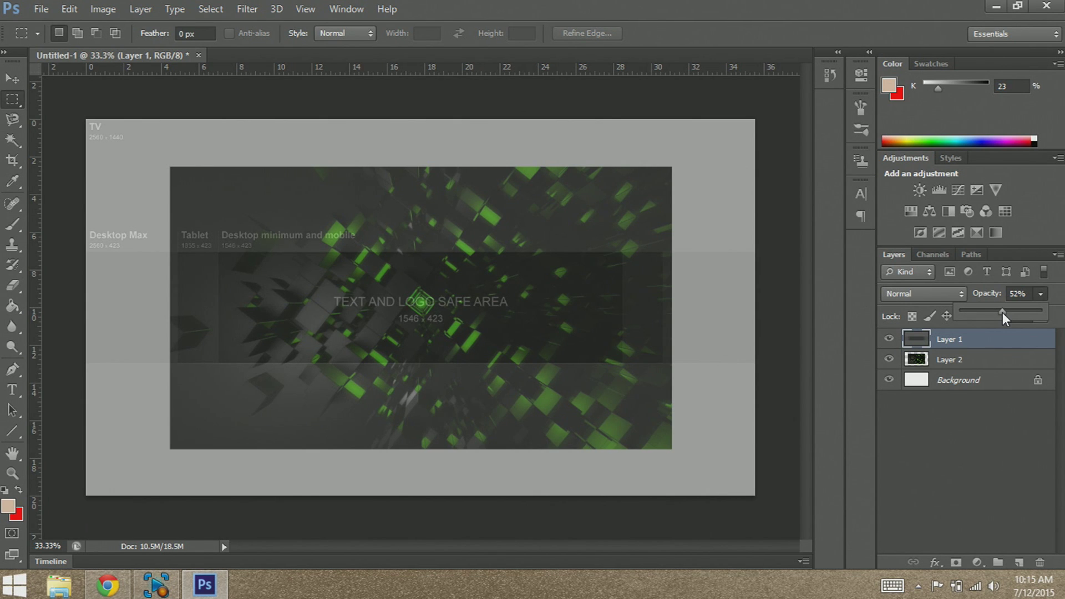
Step: Scale the wallpaper on Layer 2 to about 141% and reposition it so it covers the whole canvas
left_click(950, 360)
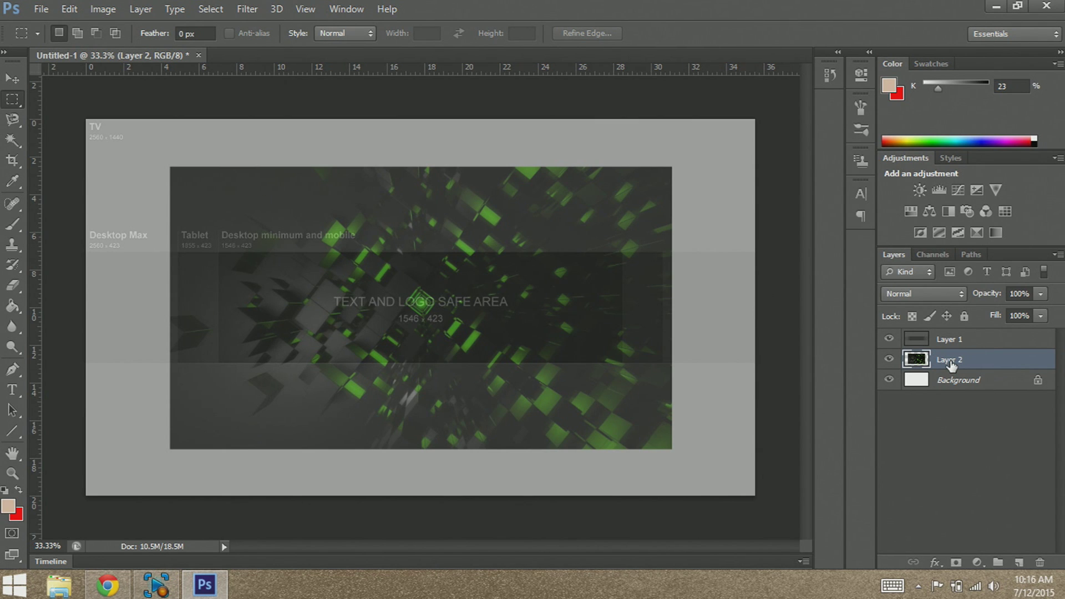
key("ctrl+t")
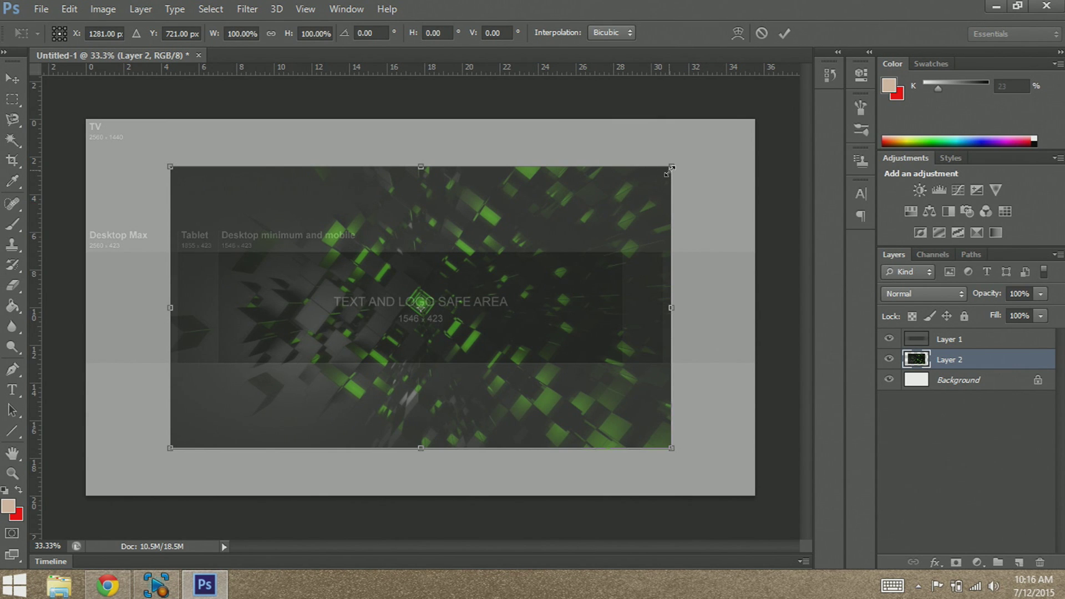
left_click_drag(671, 168, 890, 42)
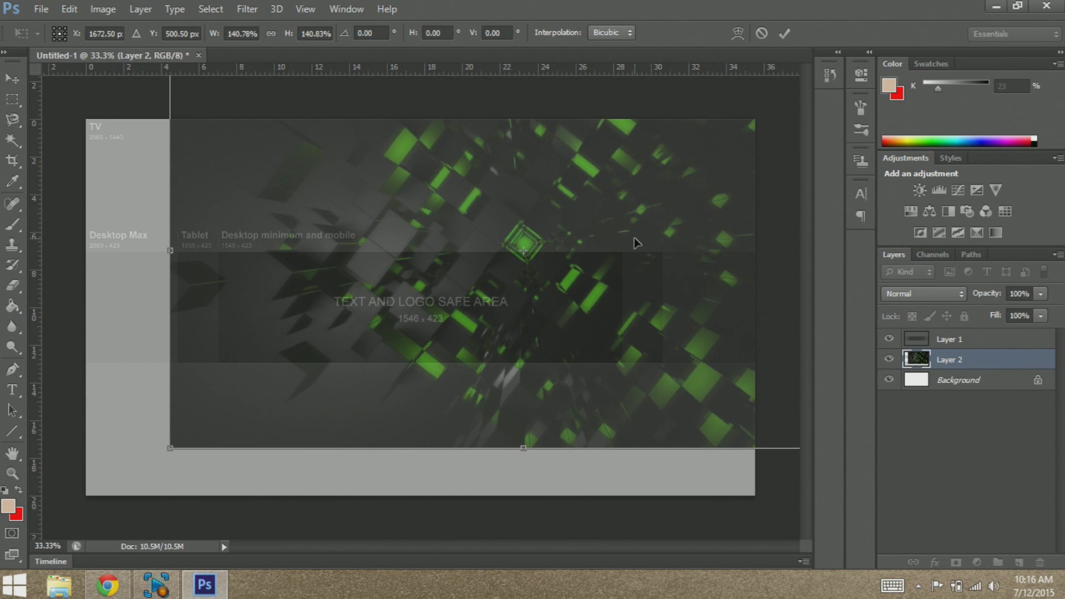
left_click_drag(633, 238, 525, 297)
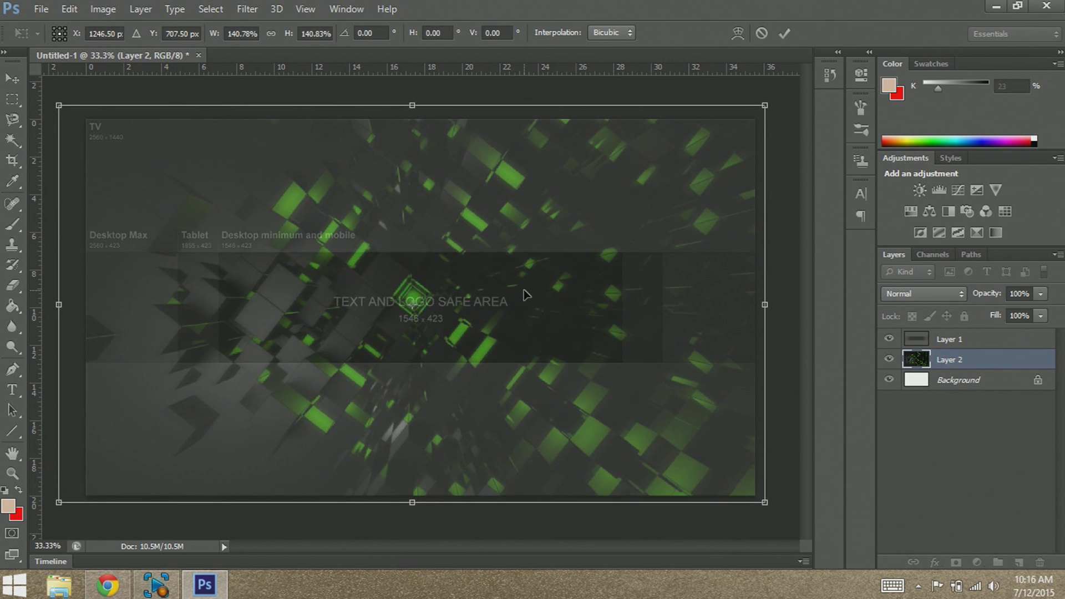
key("m")
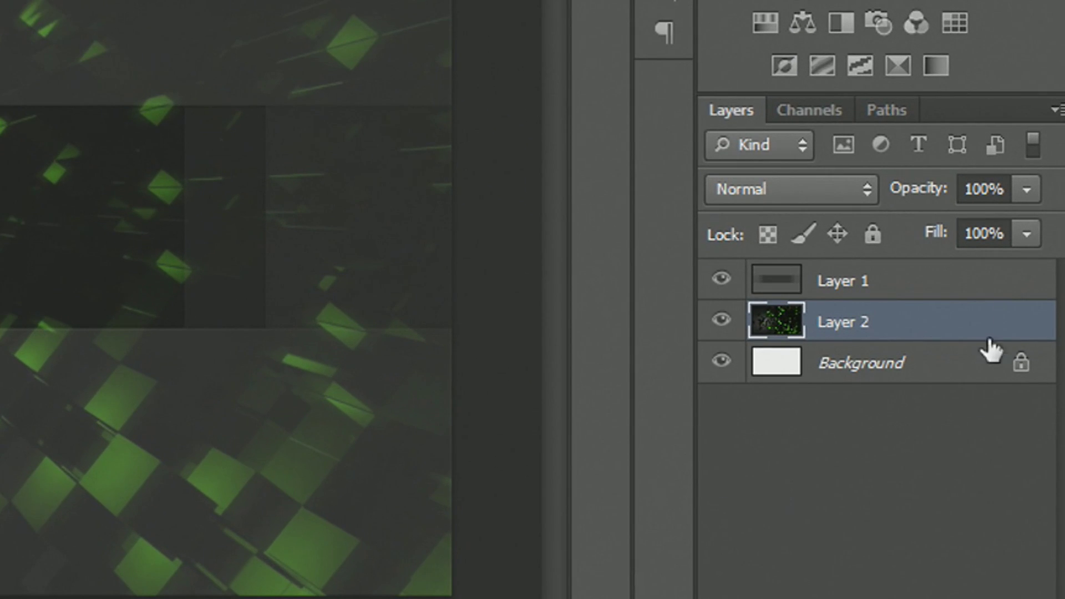
Step: Hide the banner template layer, Layer 1
left_click(873, 332)
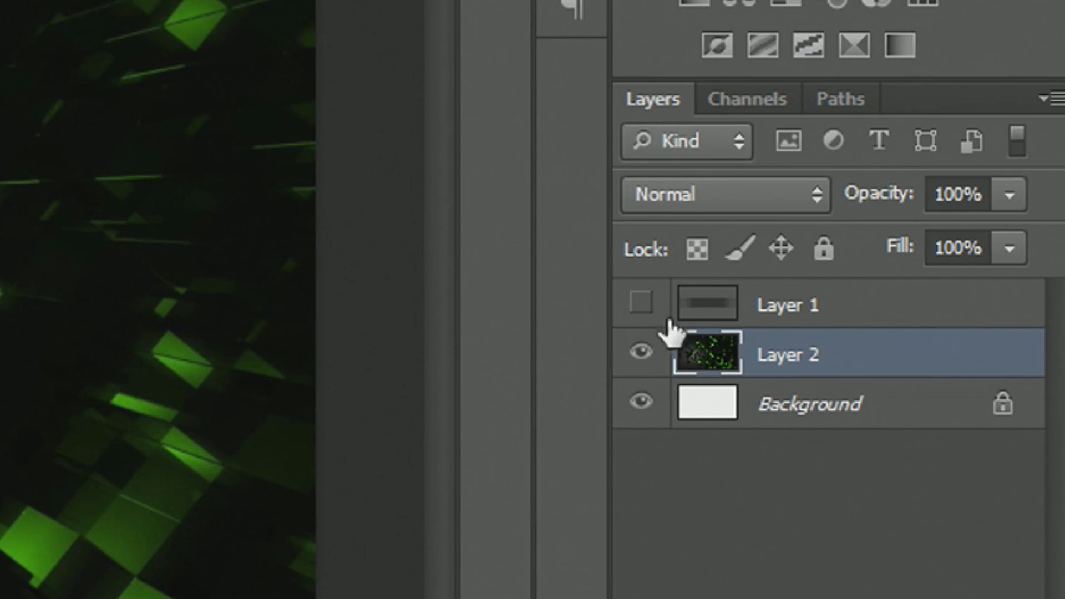
Step: Show the banner template layer, Layer 1, and add the text "SAMPLE CHANNEL" in 48 pt Comix Loud inside the safe area
left_click(636, 304)
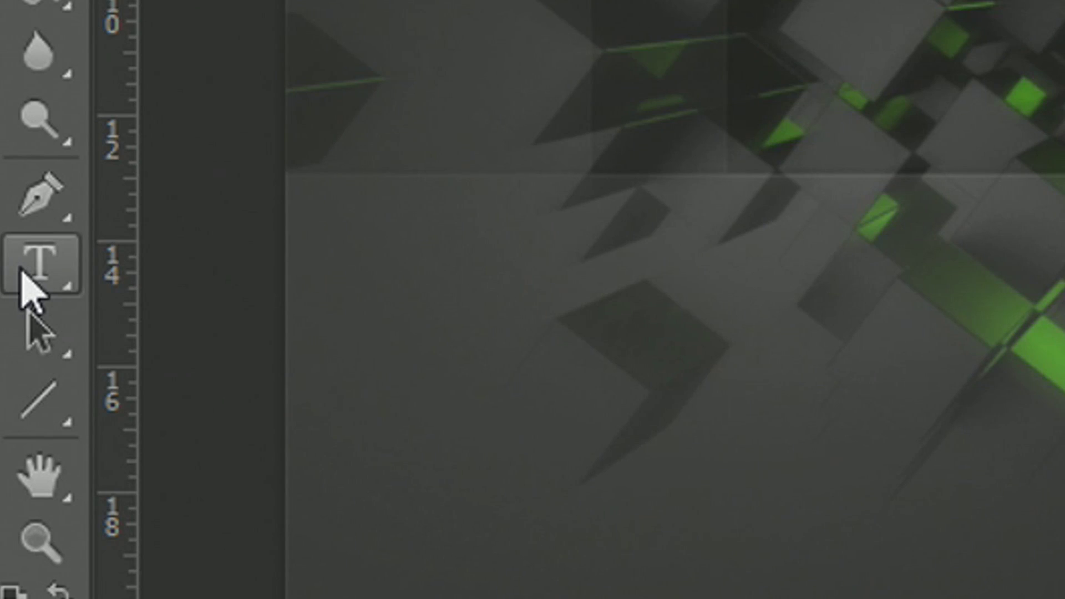
left_click(12, 390)
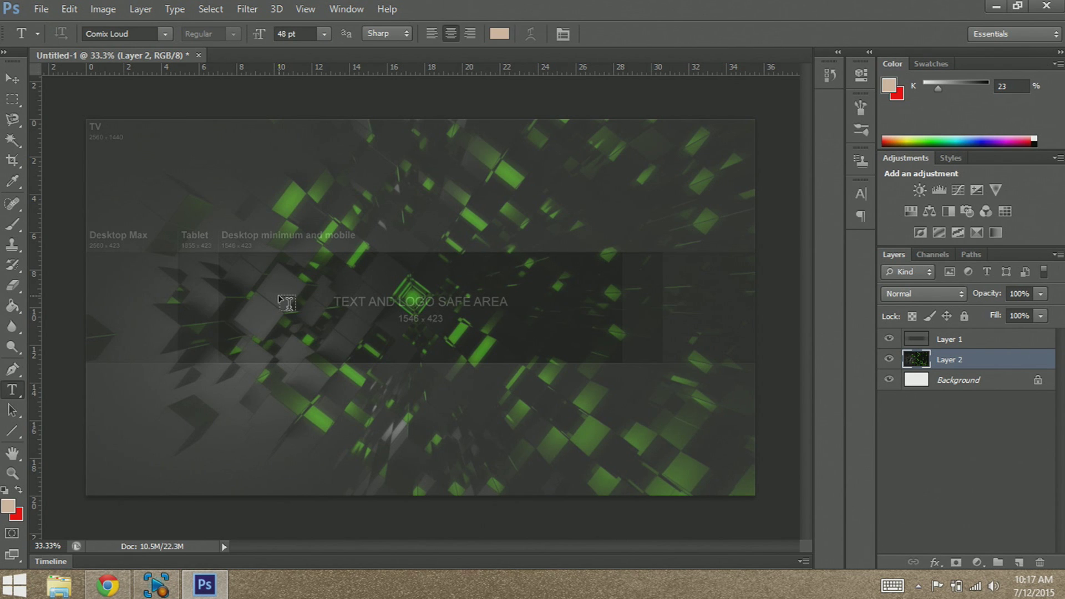
left_click(326, 304)
left_click(141, 35)
type("Comix Loud")
key("Return")
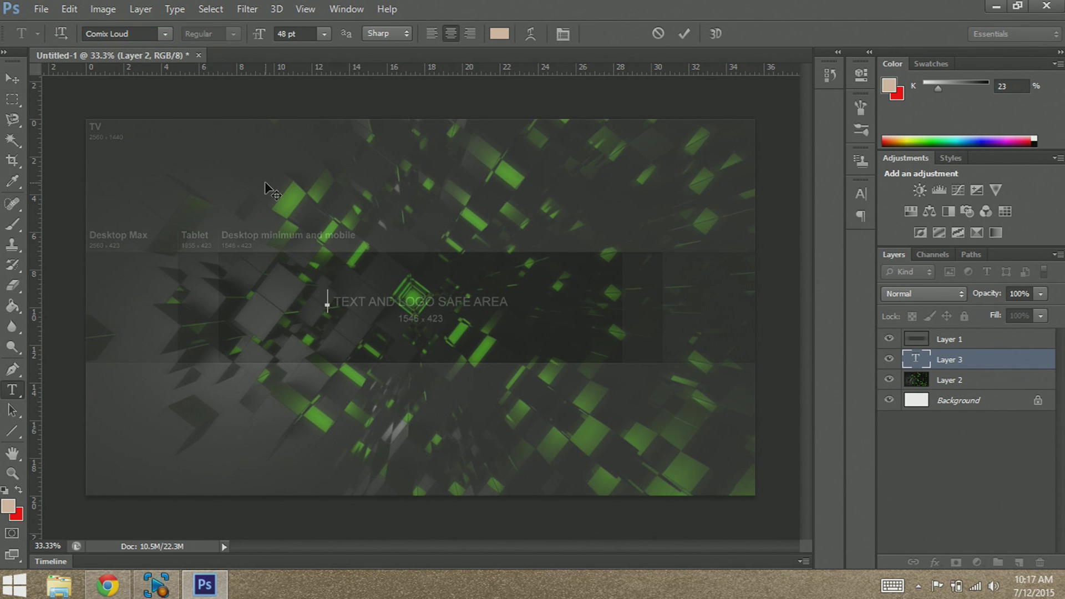
type("SAM")
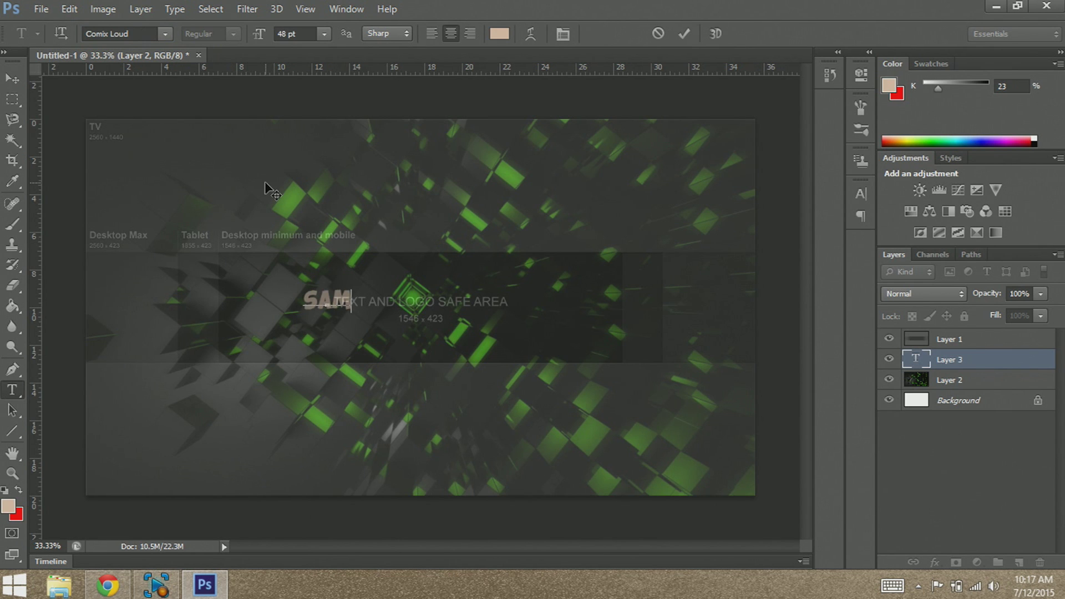
type("PLE C")
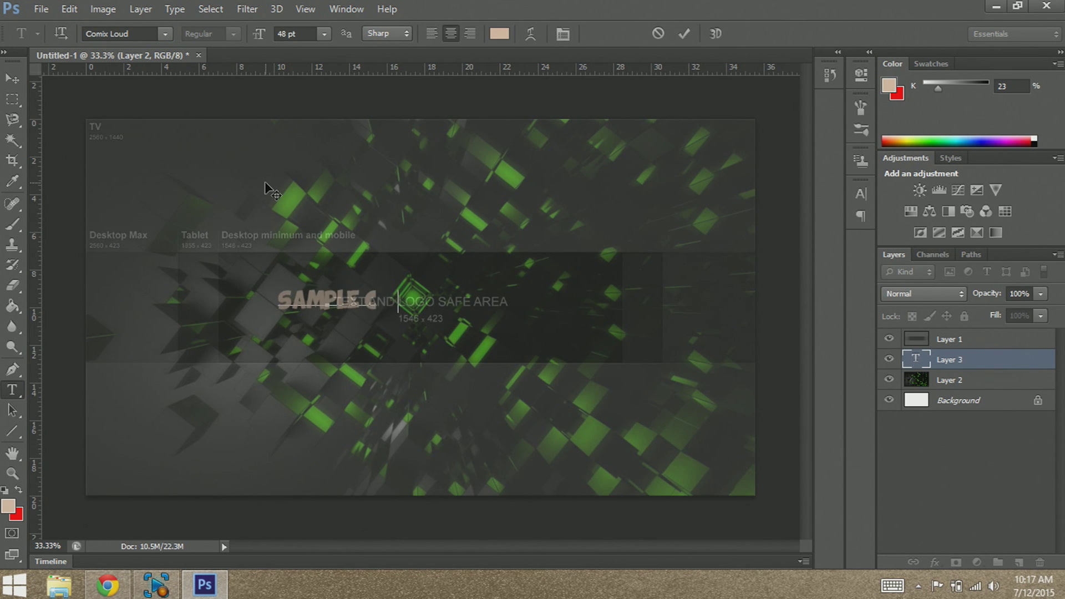
type("HANNEL")
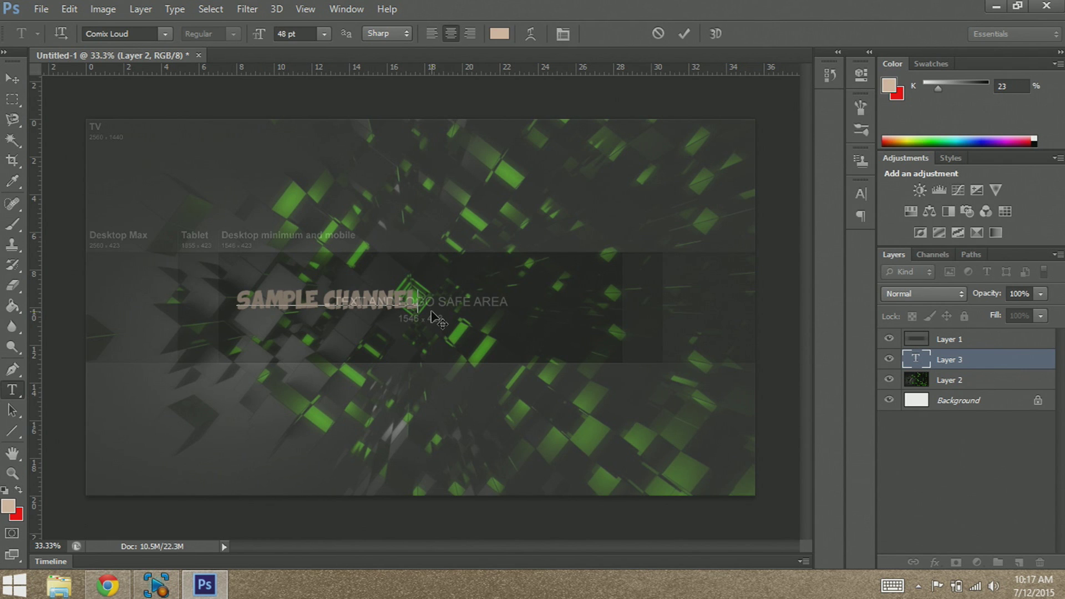
Step: Centre the SAMPLE CHANNEL text in the safe area and scale it to about 143% width and 159% height
left_click_drag(397, 333, 476, 338)
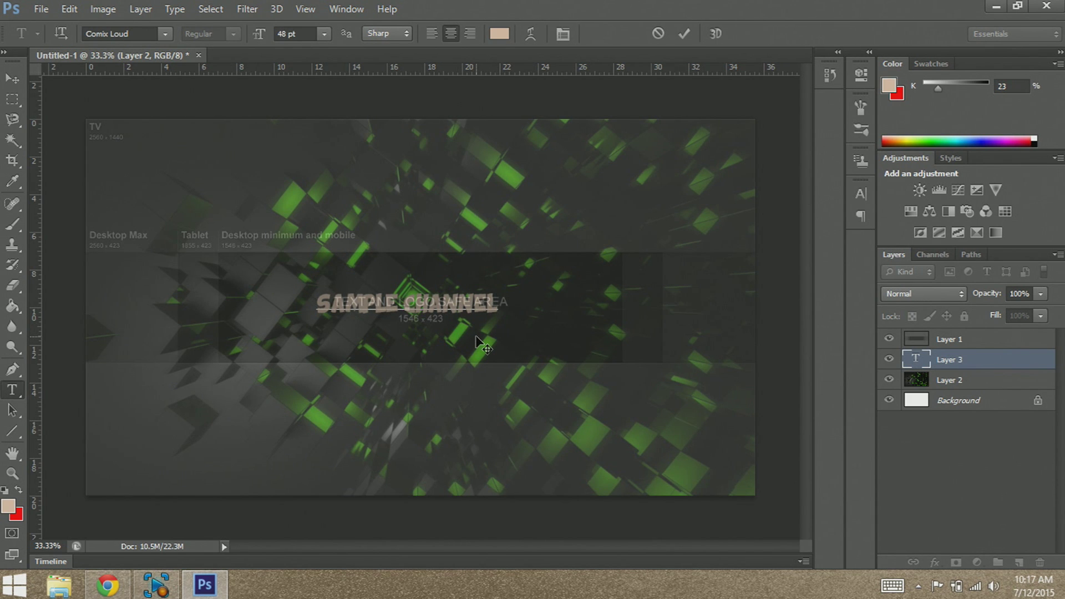
left_click(951, 363)
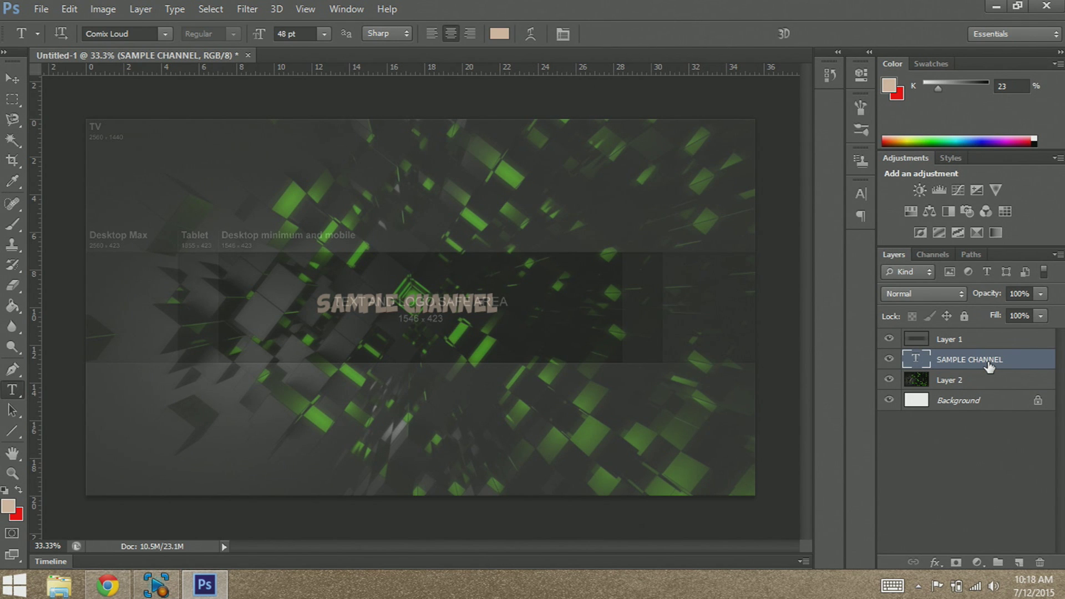
key("ctrl+t")
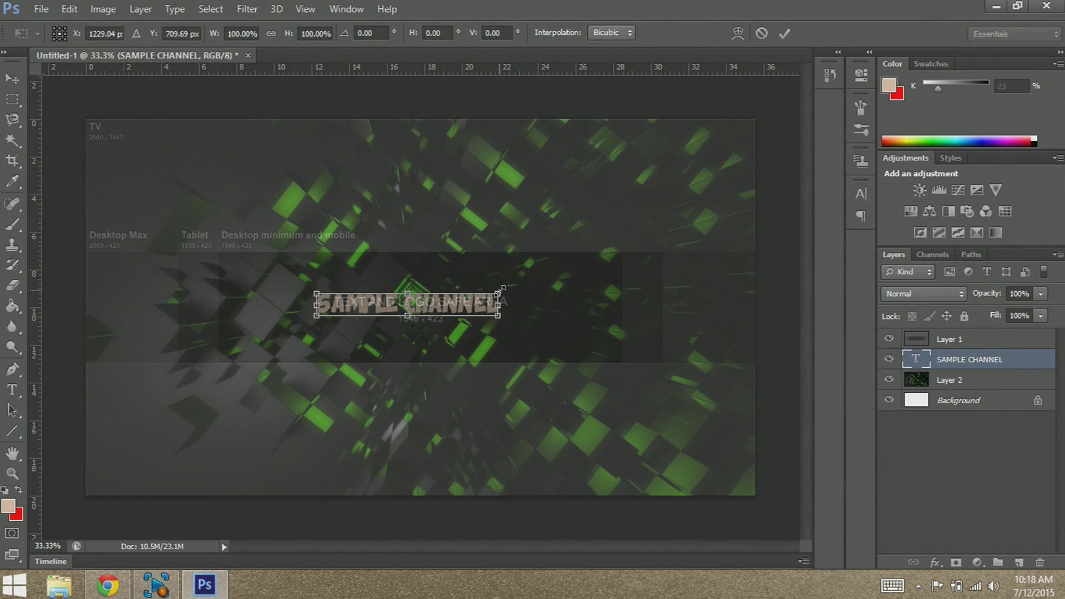
left_click_drag(500, 289, 580, 275)
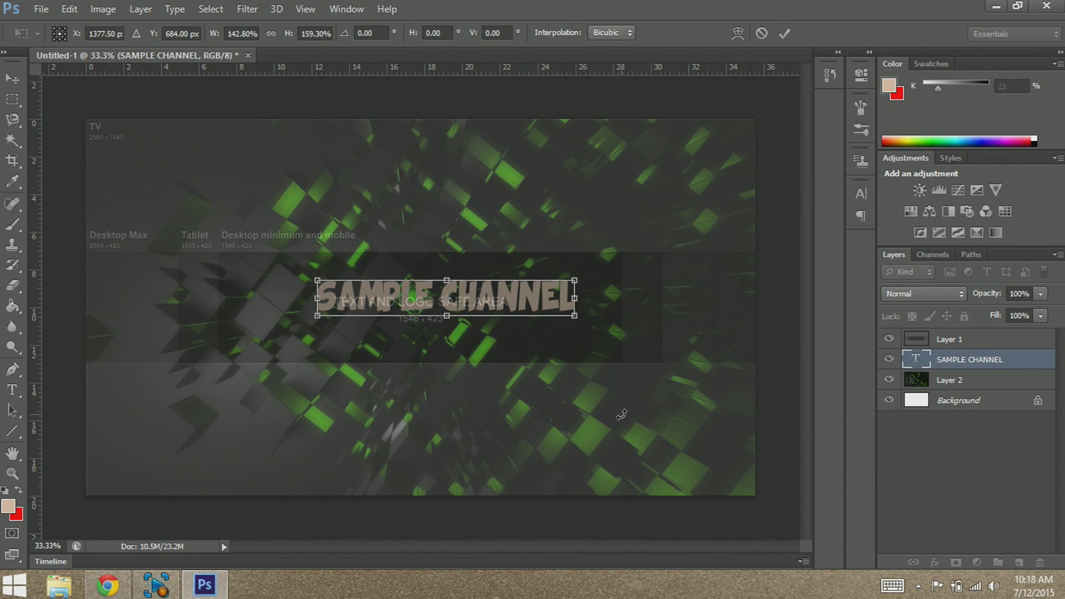
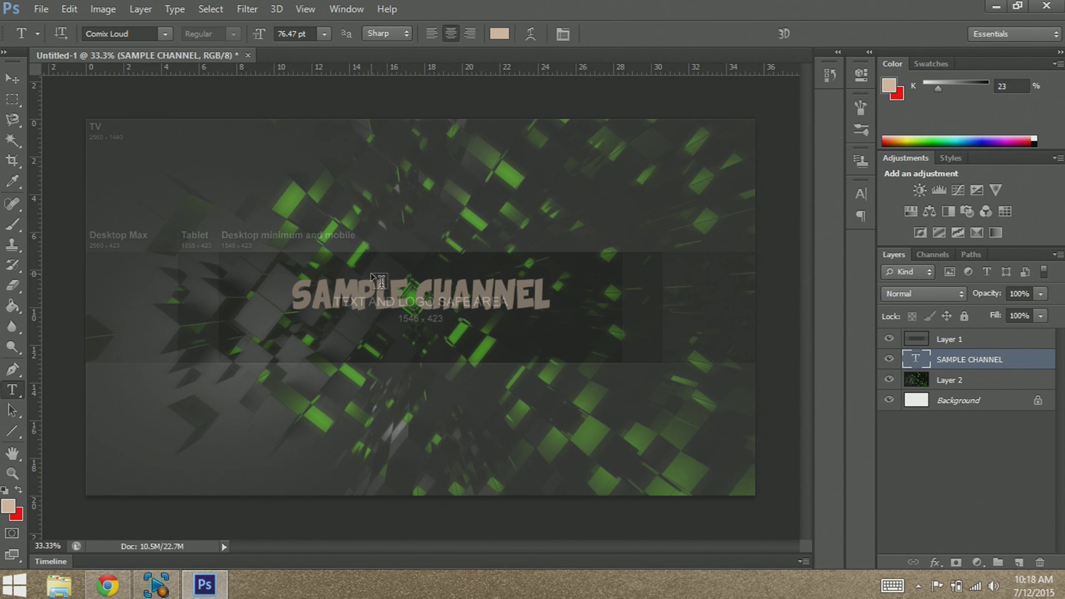
Step: Add a second text layer reading "YOUR #1 CHANNEL" in 48 pt Comix Loud below the SAMPLE CHANNEL title
left_click(367, 342)
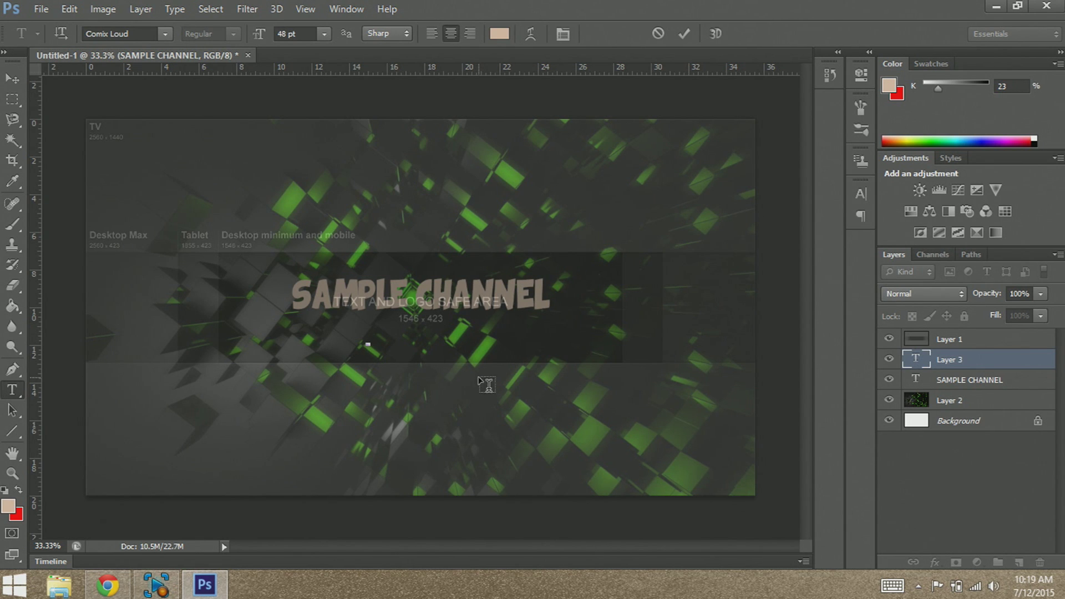
type("YOUR")
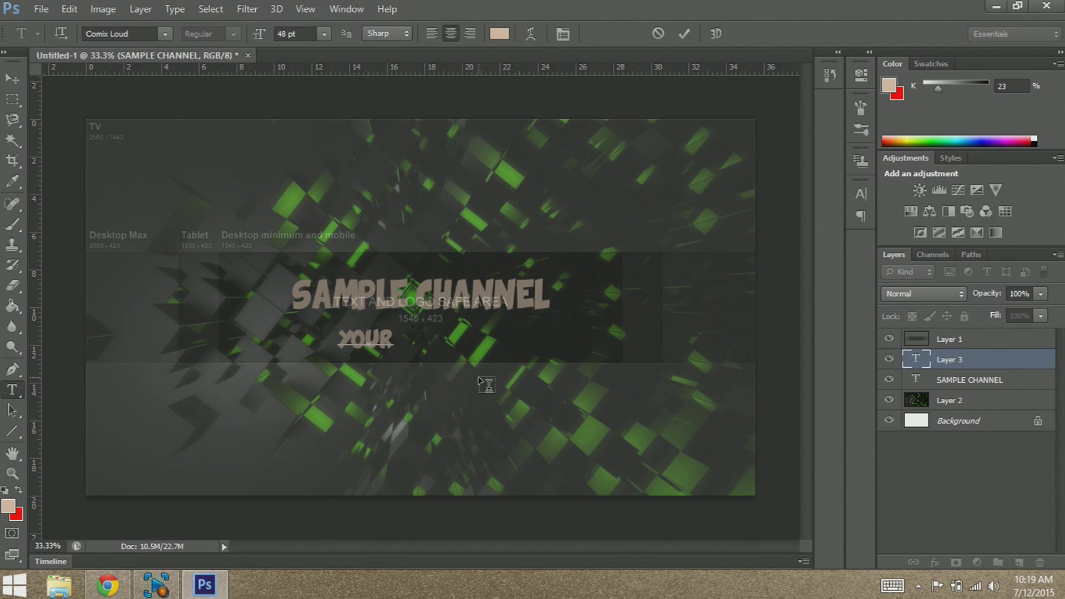
type(" #1 CHA")
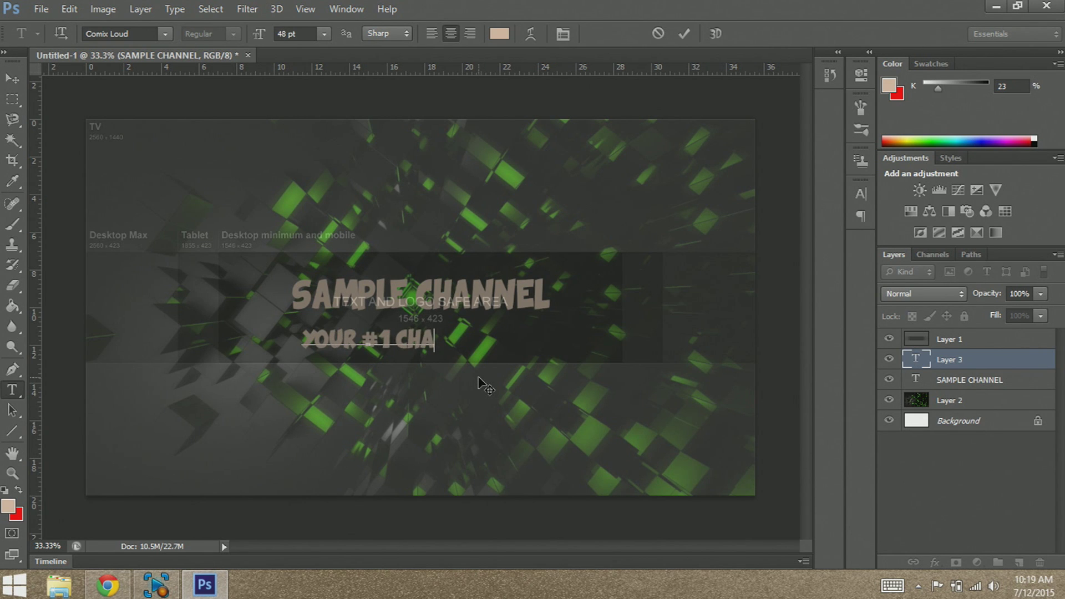
type("NNEL")
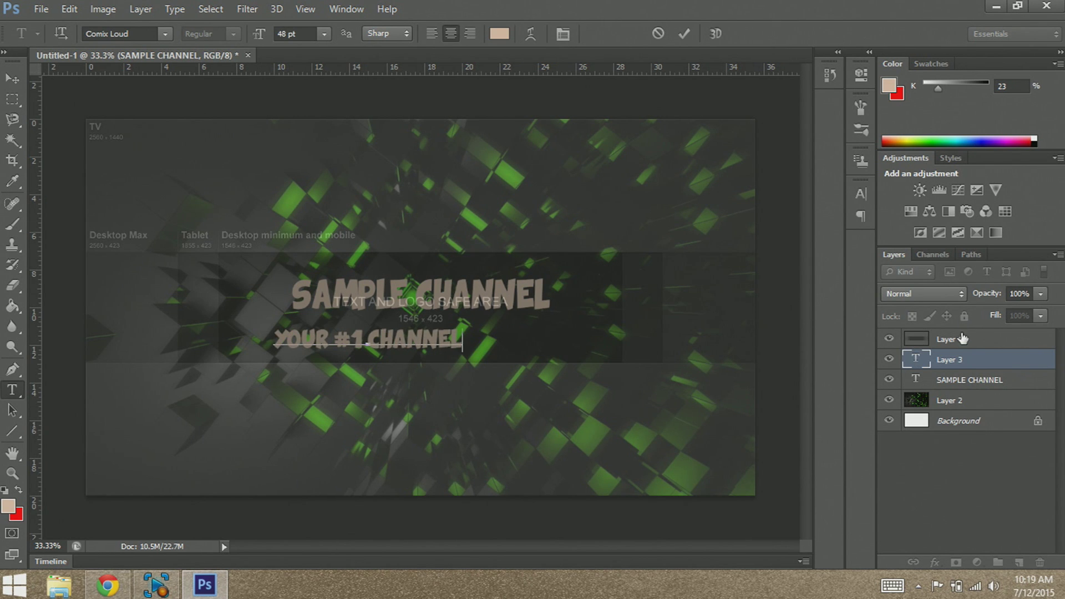
left_click(962, 359)
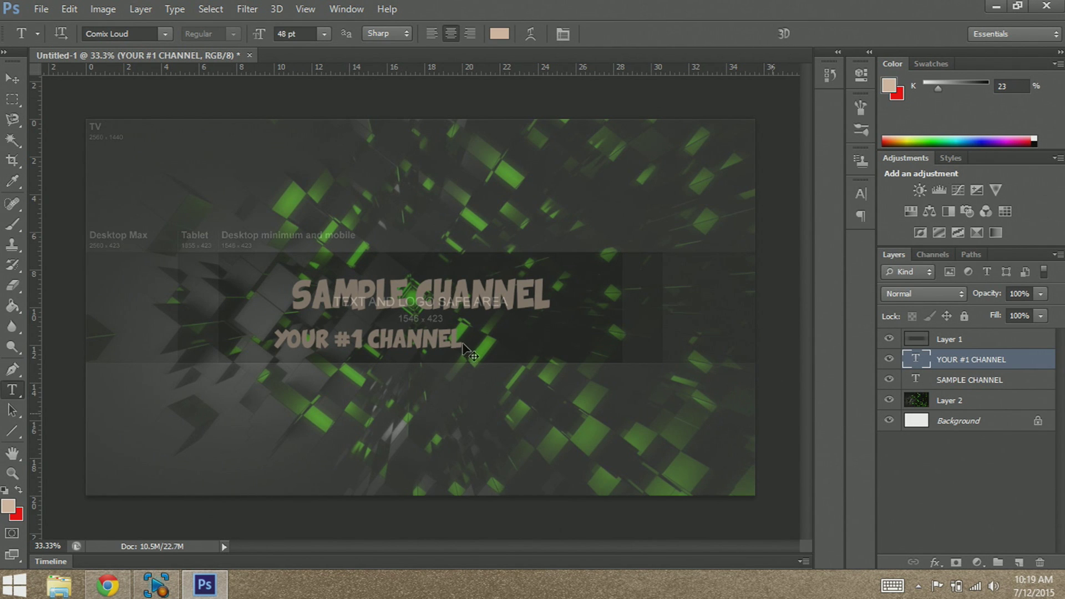
Step: Scale the YOUR #1 CHANNEL text down to about 25 pt and centre it directly beneath the SAMPLE CHANNEL title
key("ctrl+t")
left_click_drag(462, 351, 401, 348)
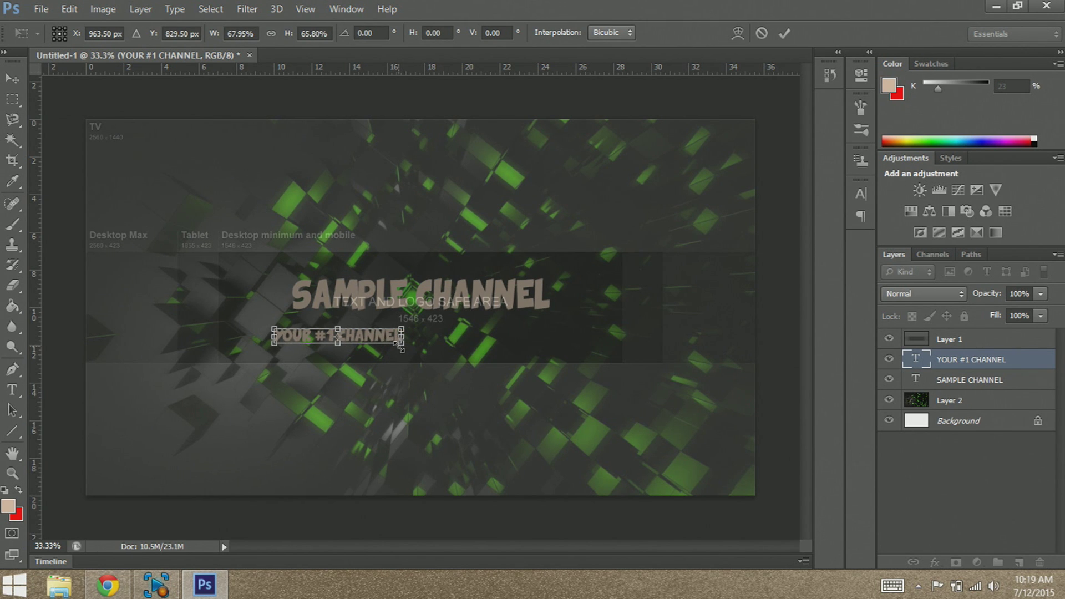
scroll(400, 351, "up", 1)
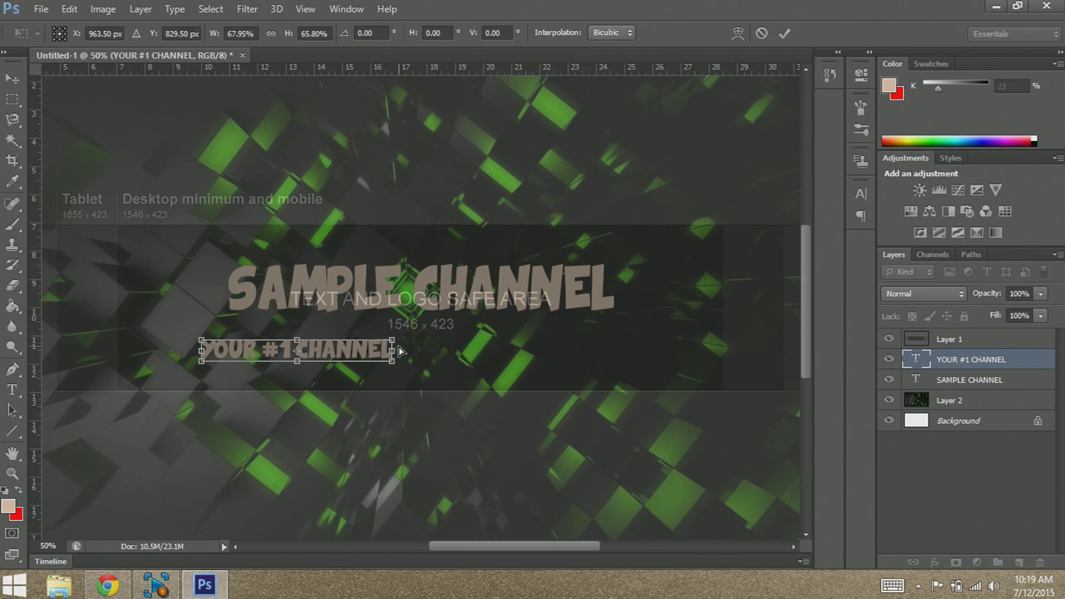
scroll(401, 350, "up", 1)
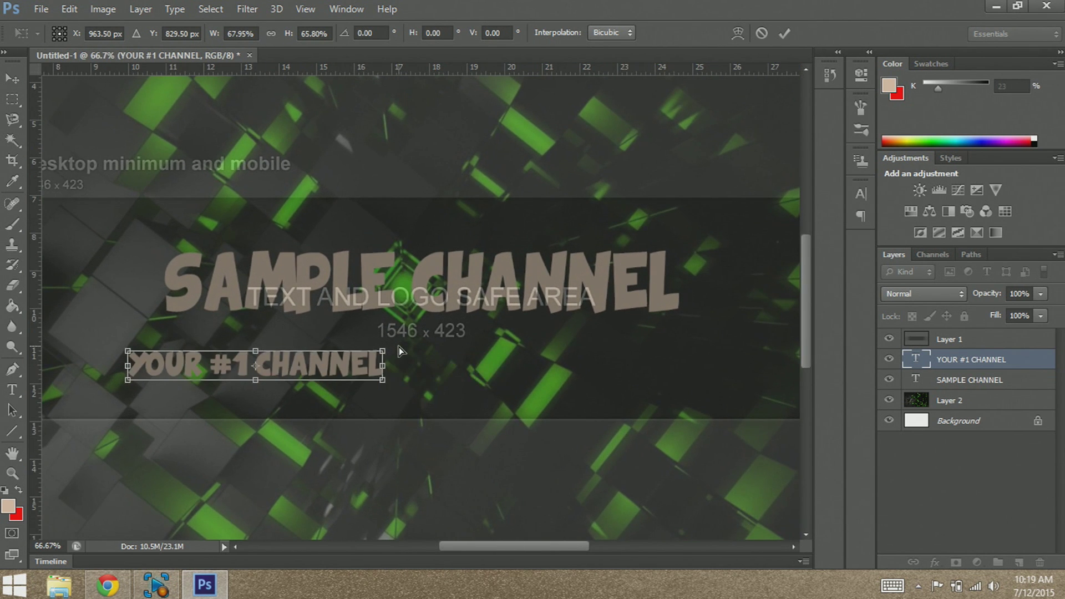
scroll(399, 349, "down", 1)
scroll(399, 350, "up", 2)
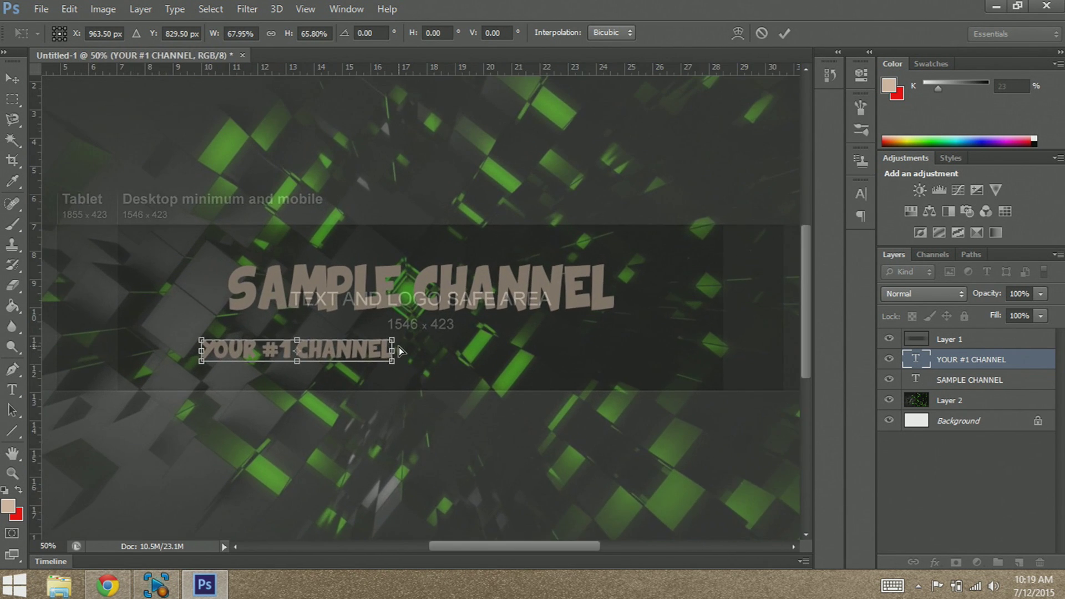
scroll(398, 347, "down", 1)
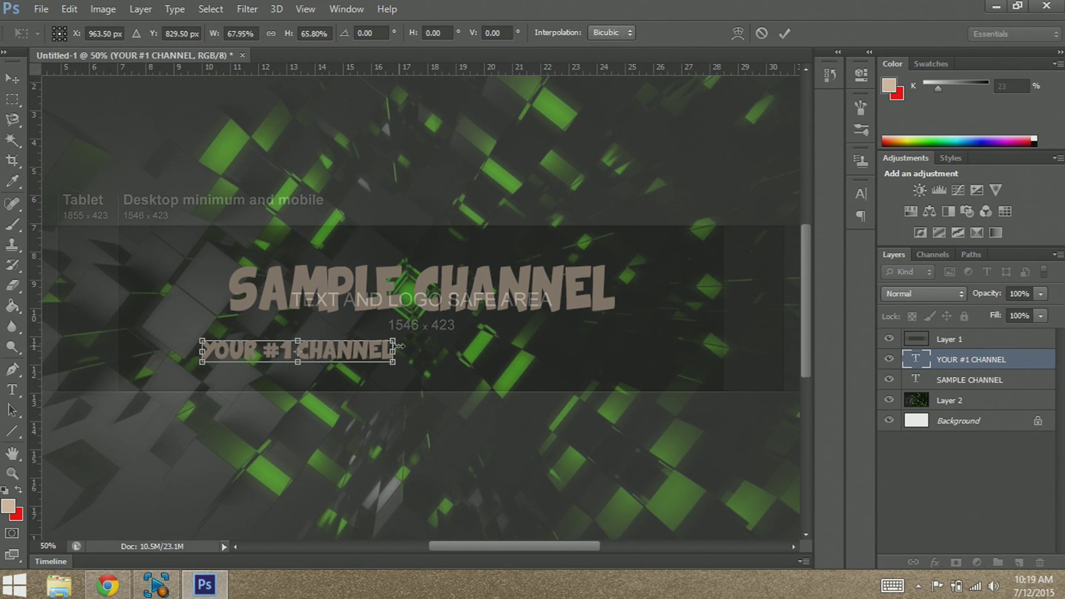
left_click_drag(358, 353, 458, 336)
key("Return")
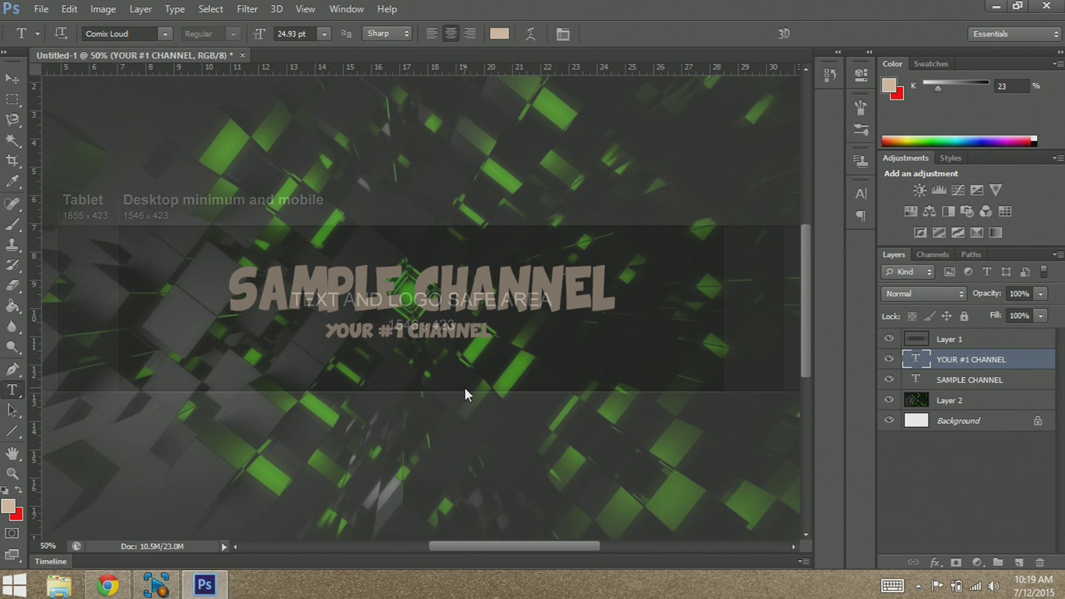
Step: Hide the banner template layer, Layer 1, and open the Blending Options of the YOUR #1 CHANNEL text layer
left_click(889, 338)
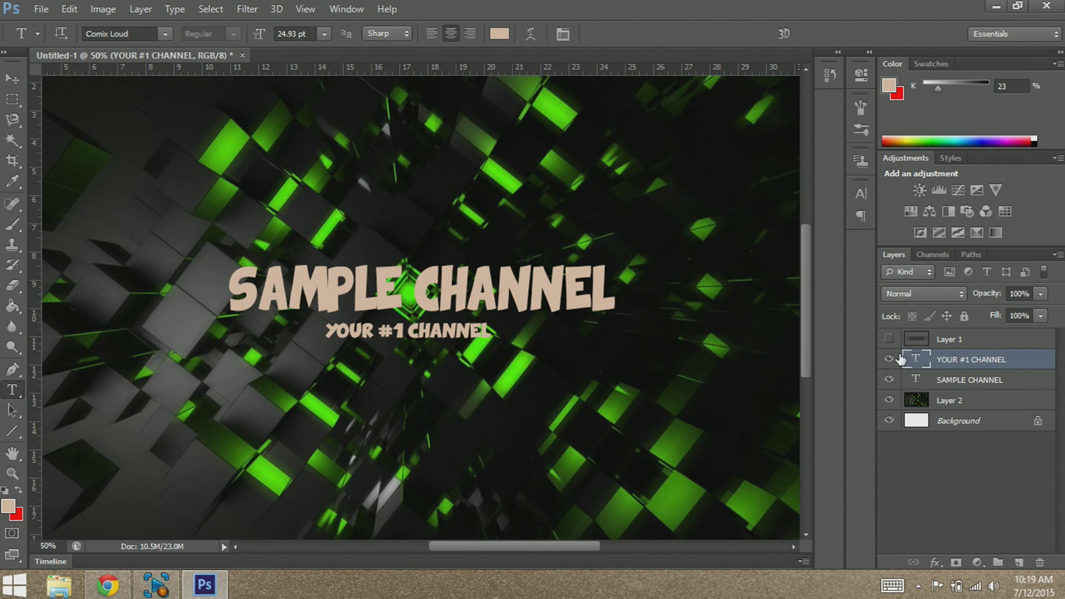
right_click(960, 364)
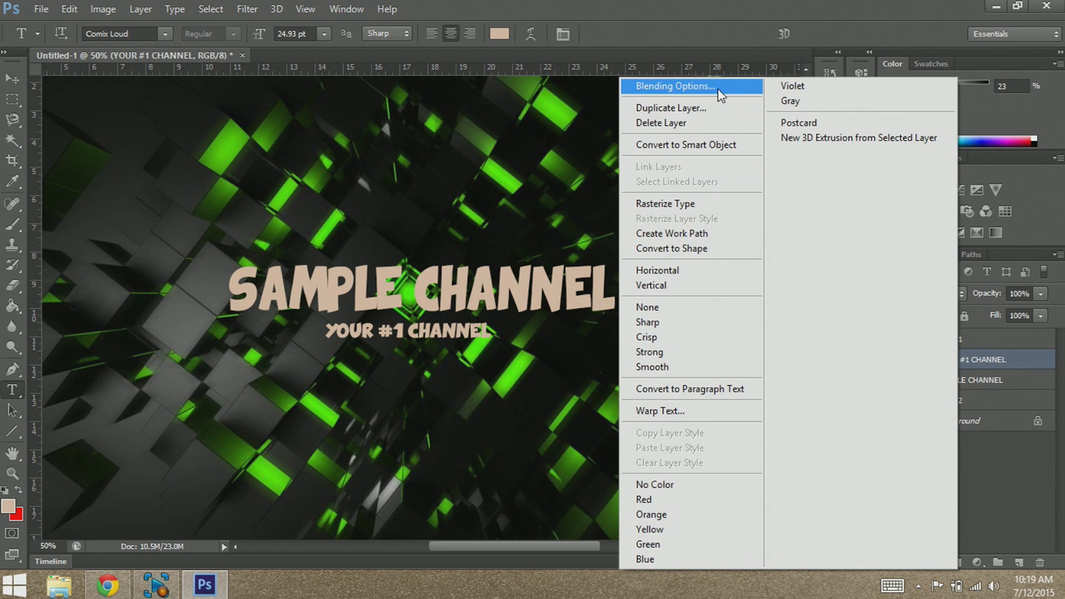
left_click(720, 89)
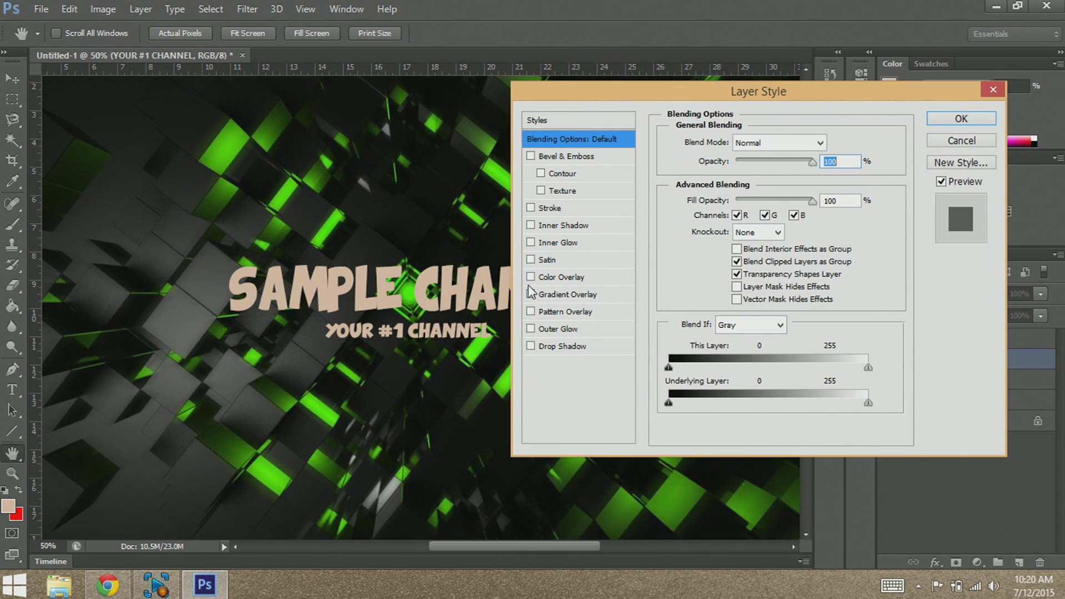
left_click(531, 295)
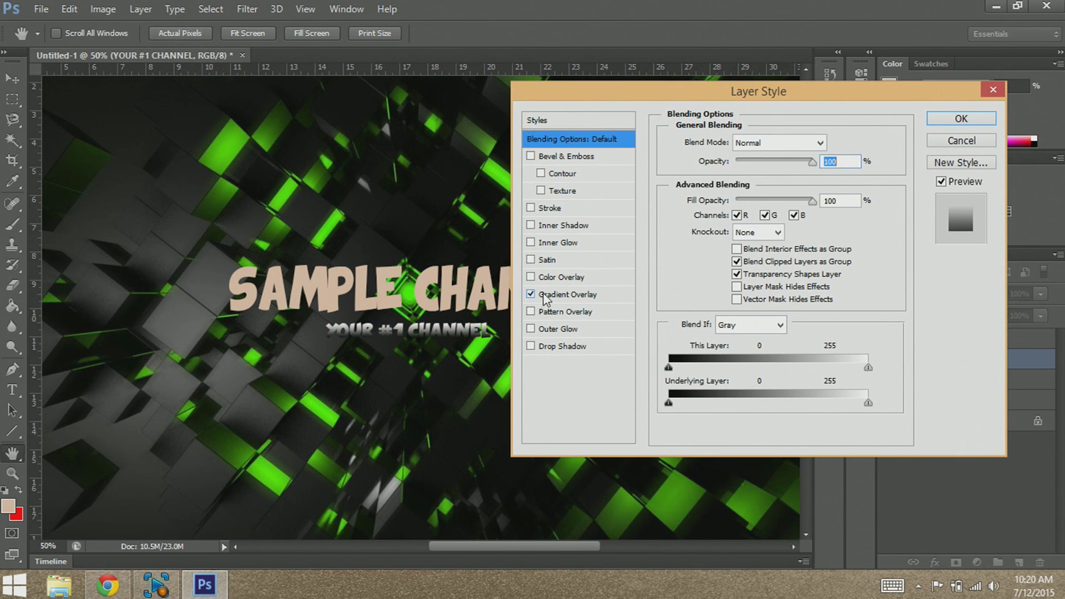
left_click(538, 295)
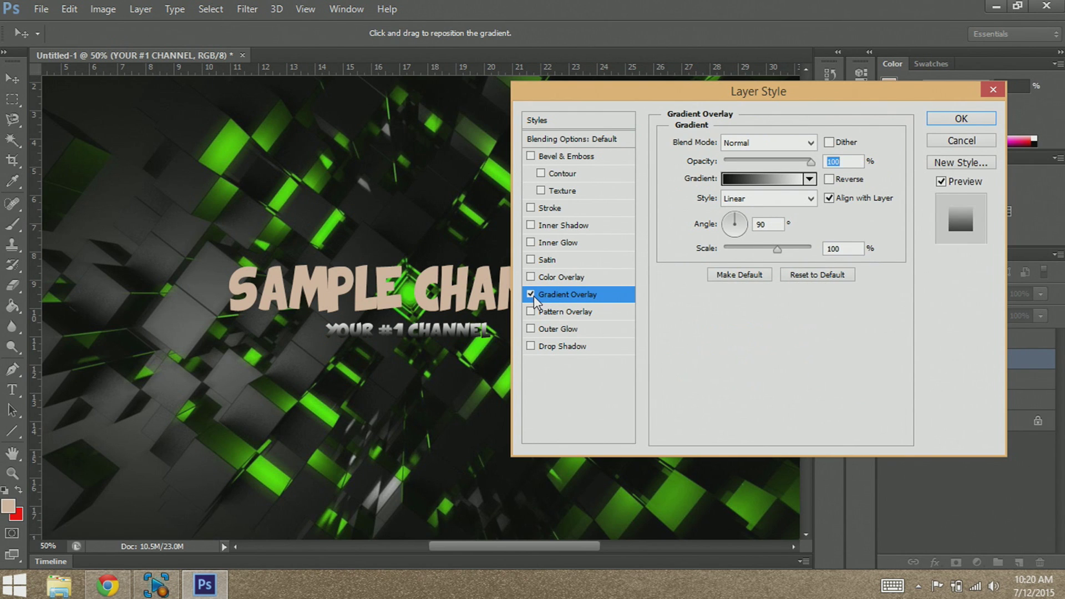
left_click(531, 294)
Step: Apply a black Stroke effect around the YOUR #1 CHANNEL text, adjusting the stroke size
left_click(531, 208)
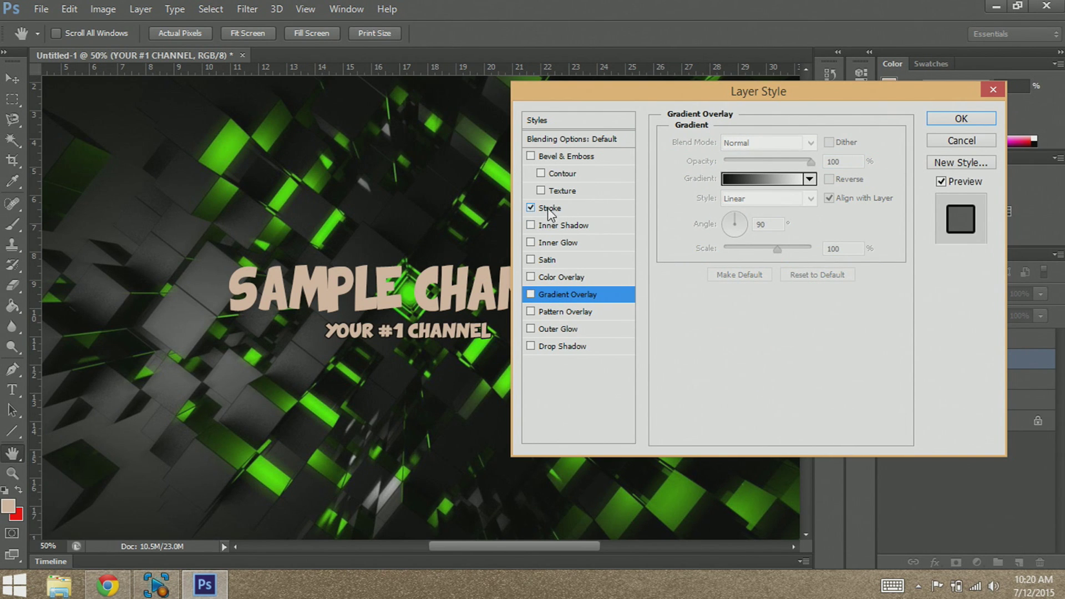
left_click(549, 209)
left_click_drag(726, 143, 730, 142)
left_click(971, 117)
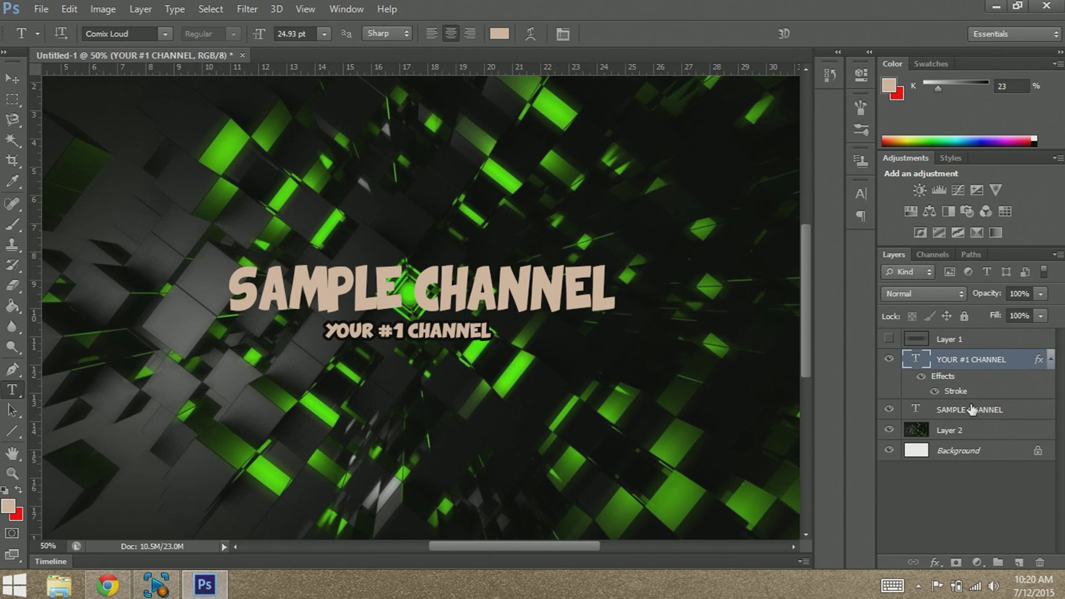
Step: Apply a black Stroke effect of adjusted size to the SAMPLE CHANNEL text and toggle the visibility of the banner template layer, Layer 1
left_click(976, 409)
right_click(976, 409)
left_click(747, 84)
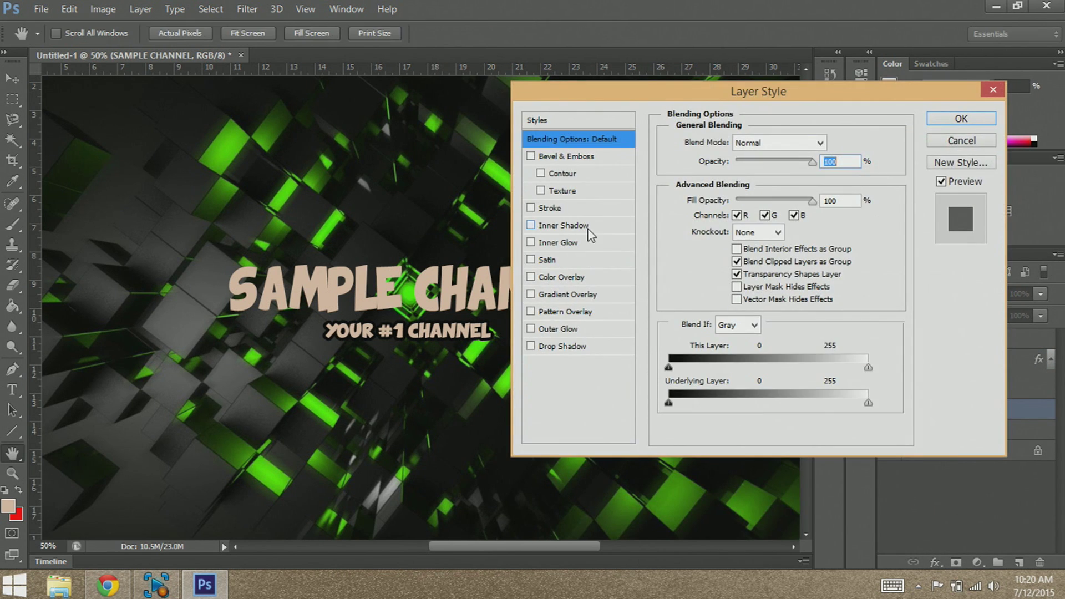
left_click(530, 208)
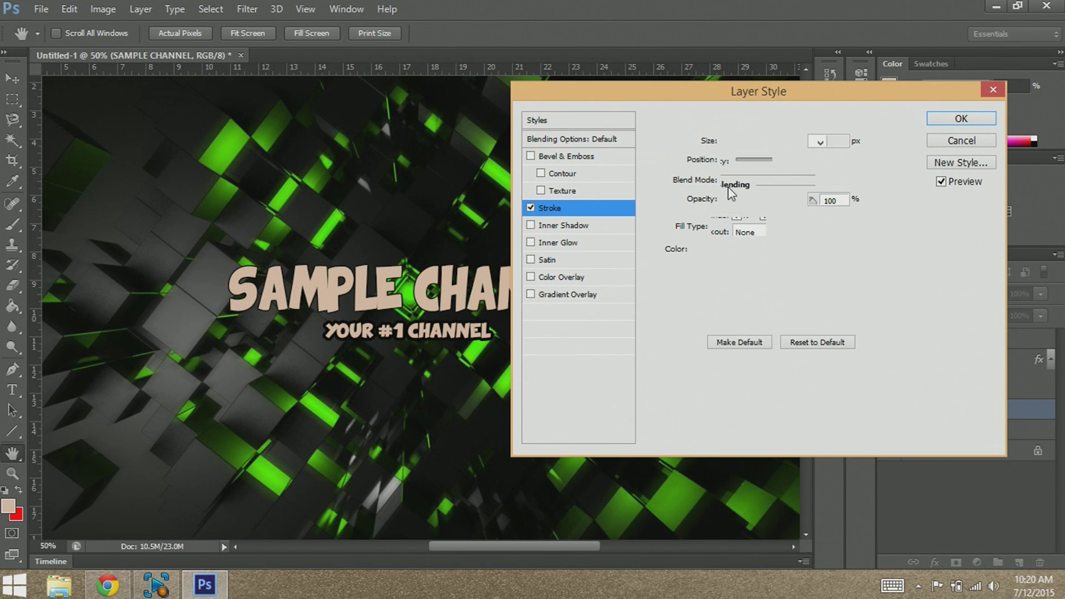
left_click_drag(727, 143, 736, 143)
left_click(973, 118)
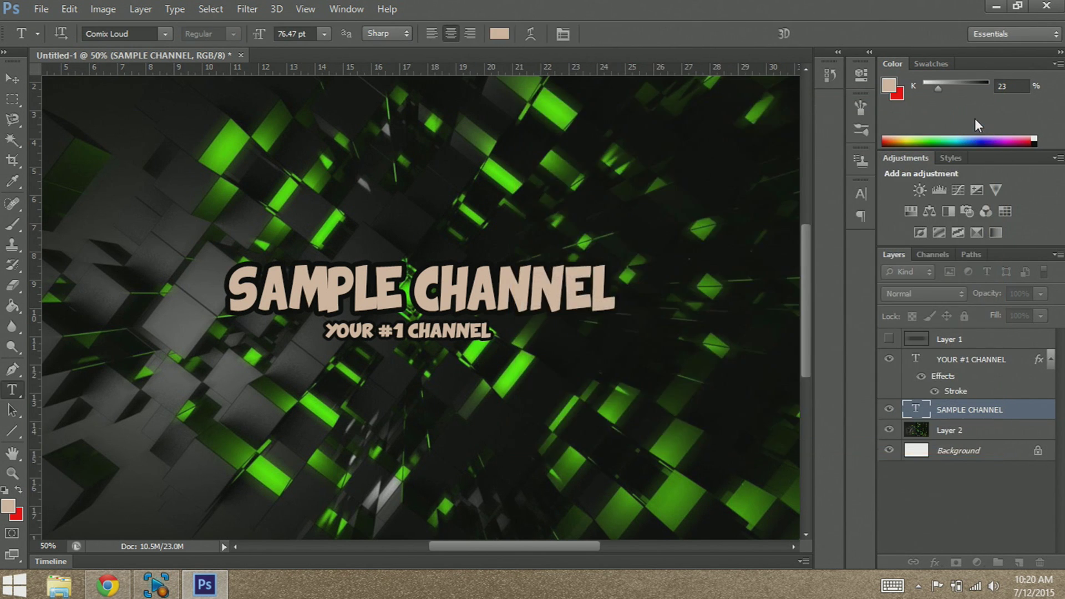
key("ctrl+minus")
left_click(889, 339)
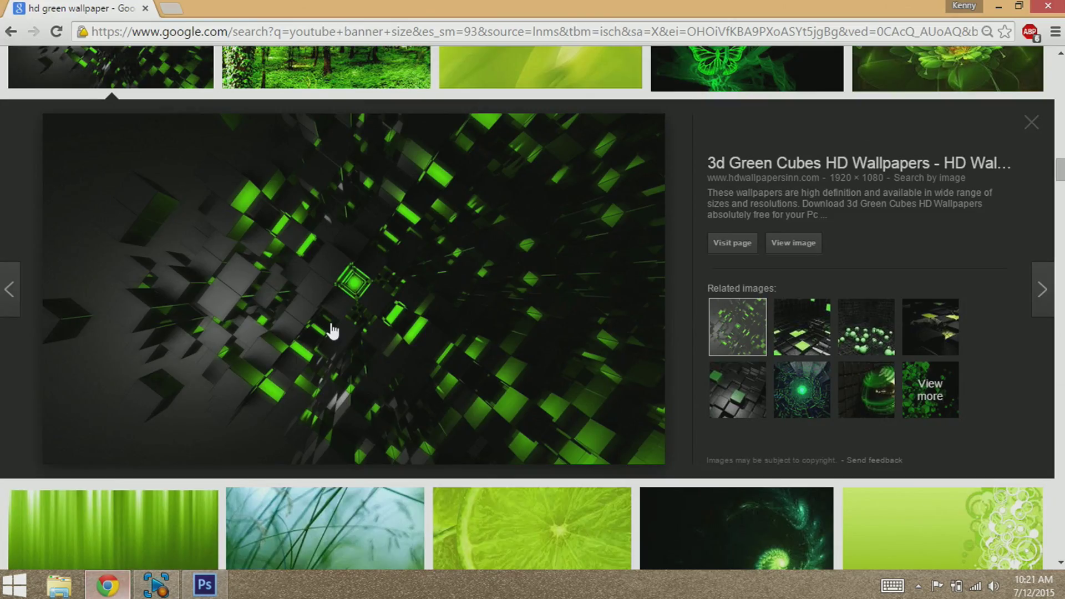
Step: Switch to Chrome and search Google Images for "twitter app logo"
scroll(333, 331, "up", 5)
scroll(332, 331, "up", 20)
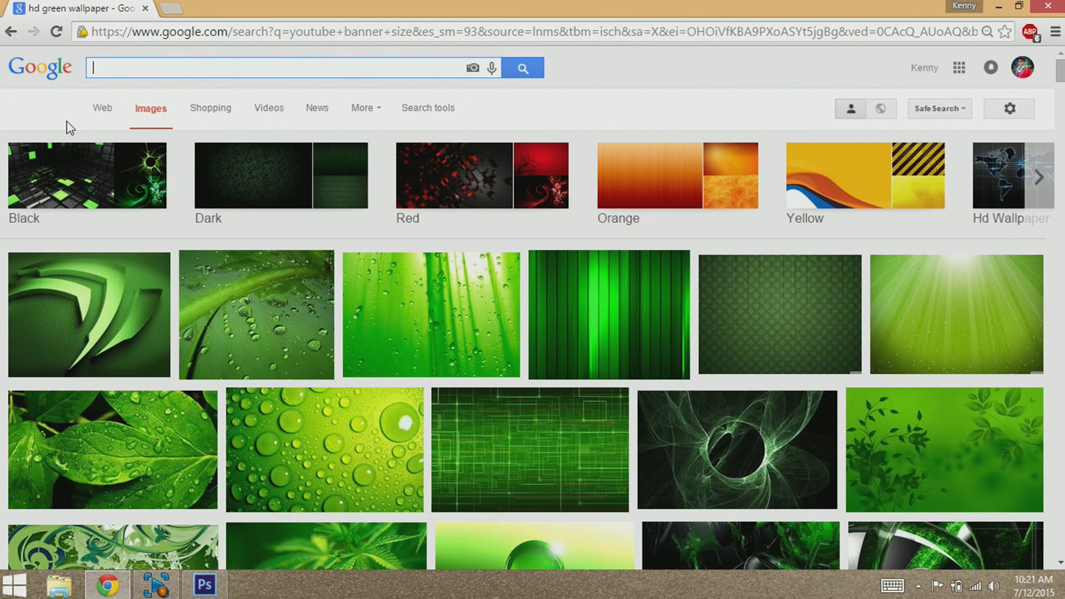
type("twitter app logo")
key("Return")
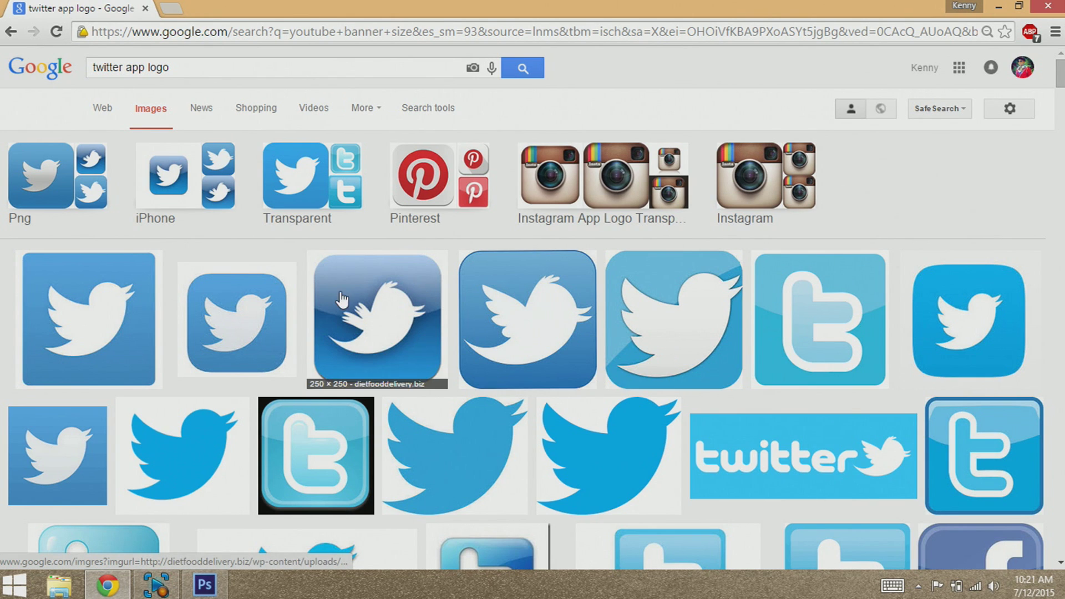
Step: Copy the rounded blue Twitter logo image from the results, switch to Photoshop and paste it directly above Layer 2
left_click(244, 337)
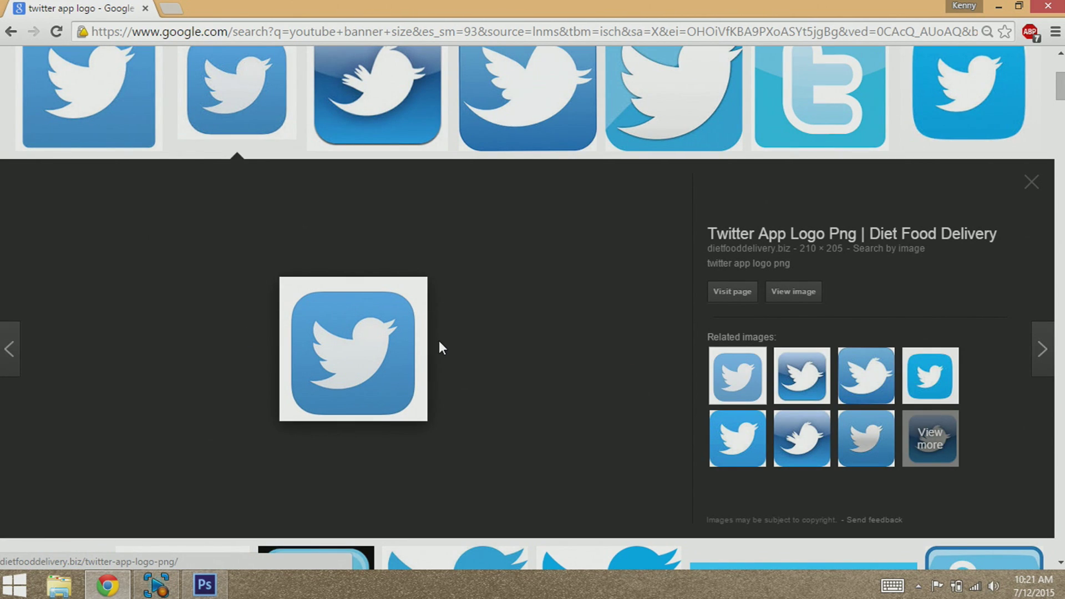
right_click(318, 301)
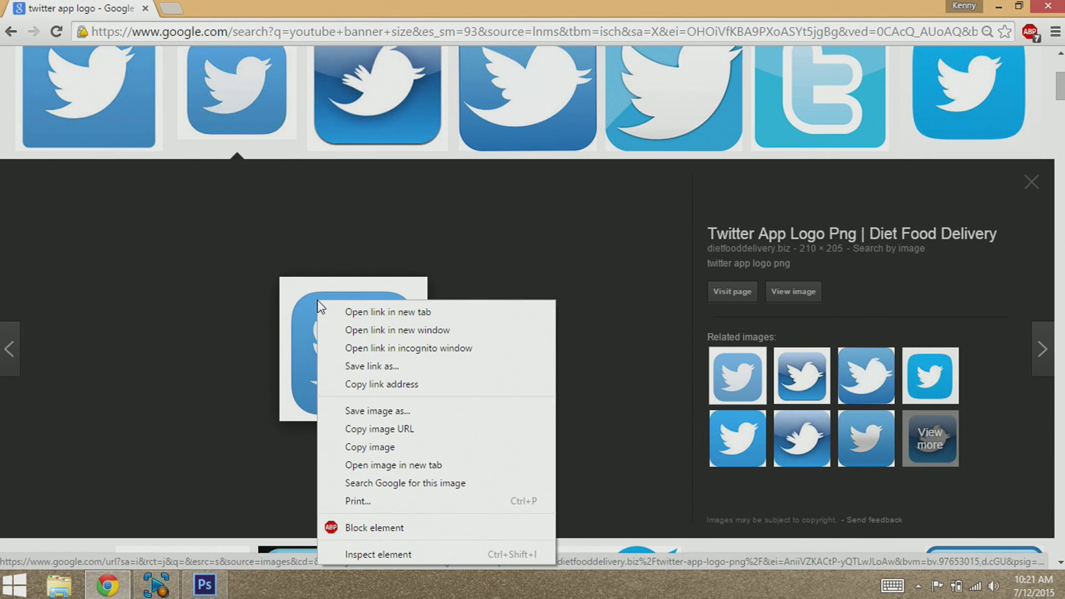
left_click(399, 446)
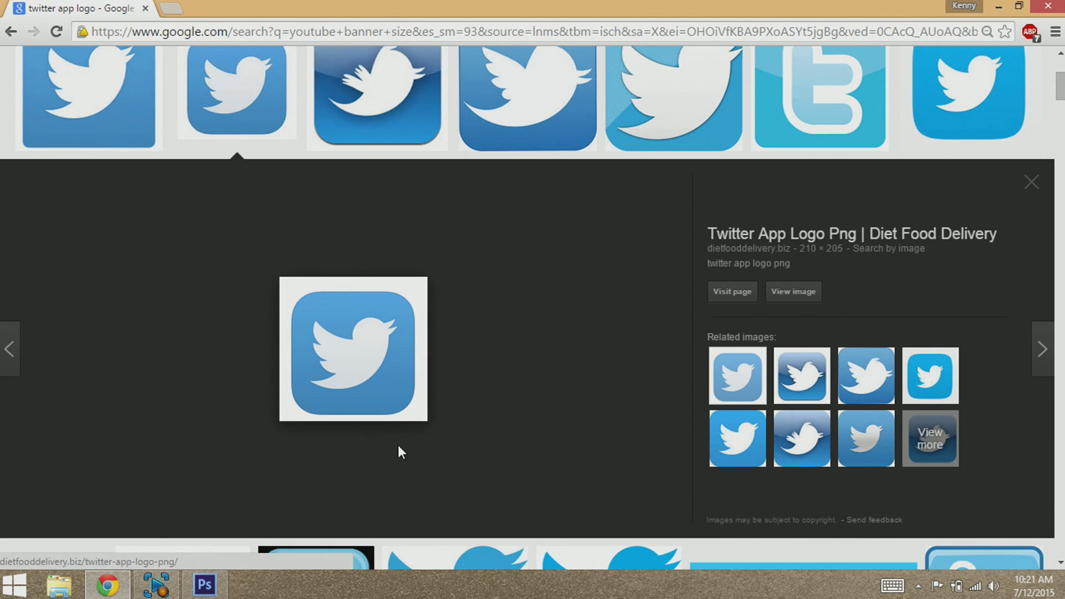
left_click(195, 592)
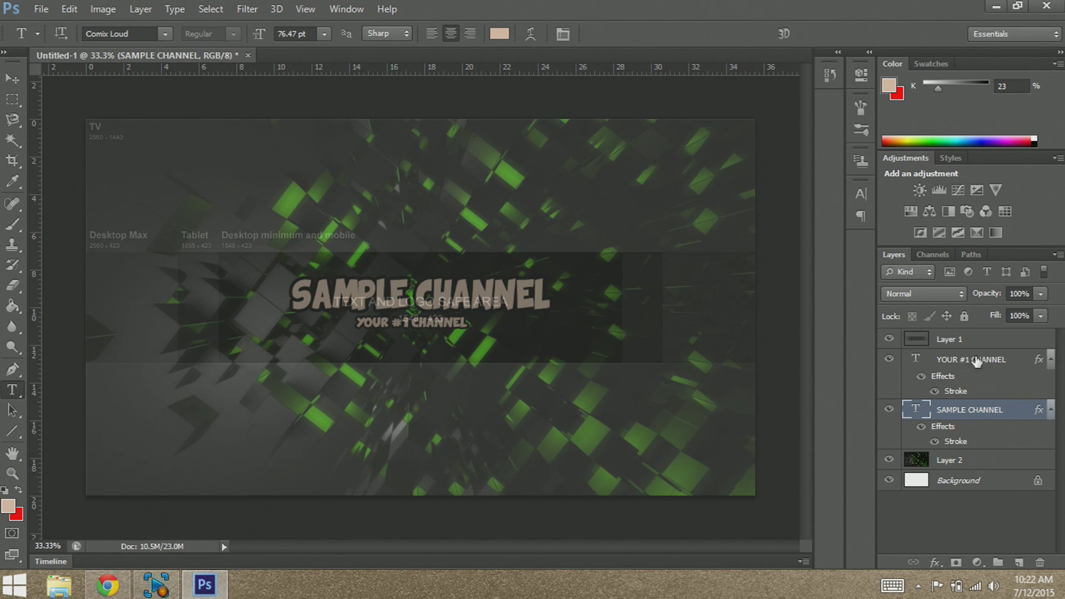
left_click(943, 465)
key("ctrl+v")
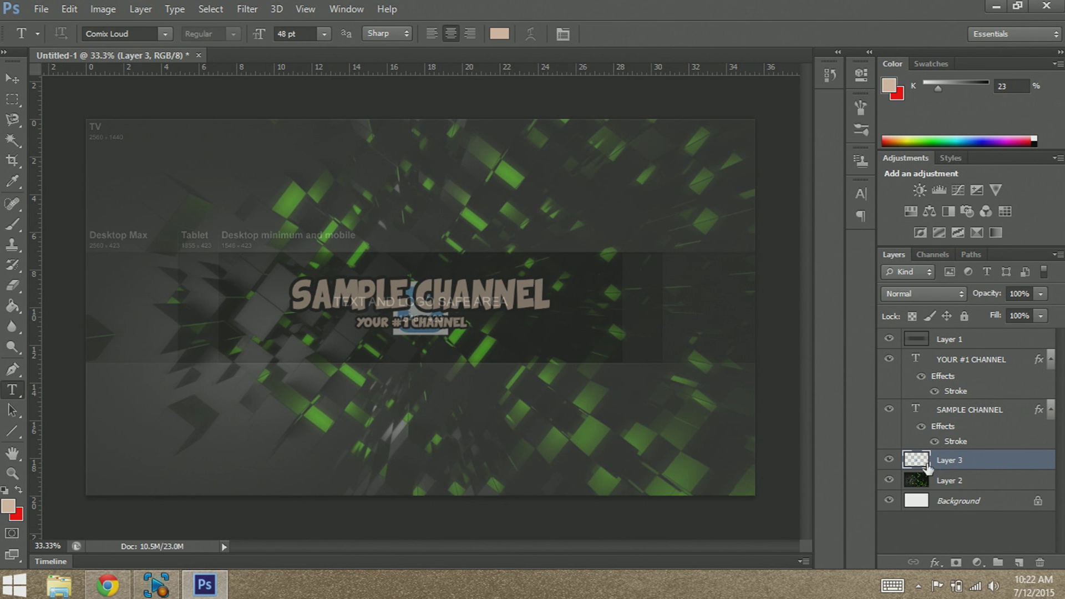
Step: Hide Layer 1, scale the pasted Twitter logo to about 23% and place it below the start of the SAMPLE CHANNEL title
left_click(888, 340)
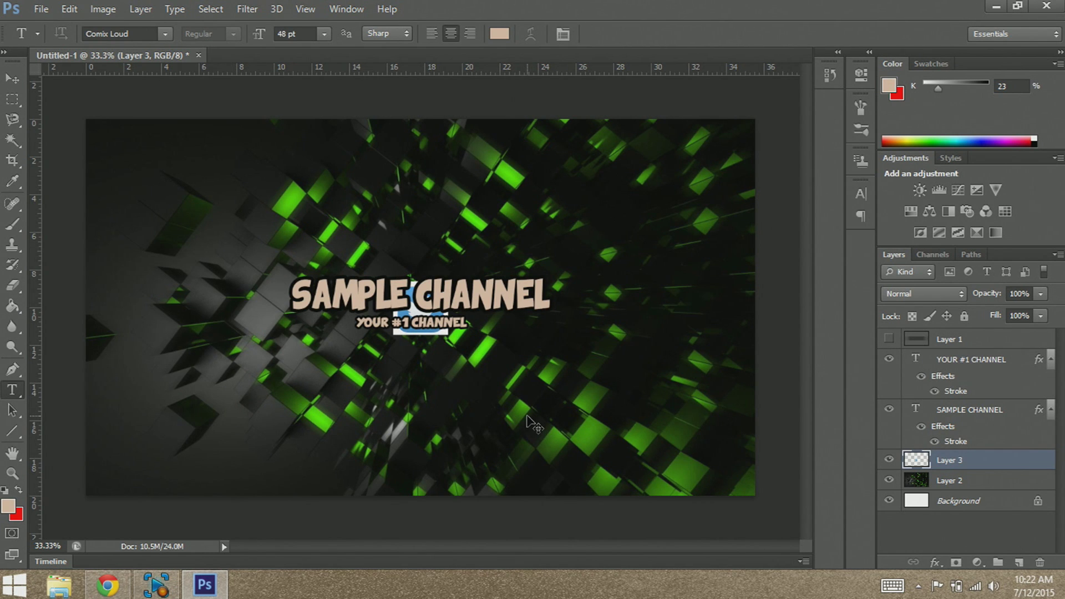
key("ctrl+t")
left_click_drag(417, 310, 333, 353)
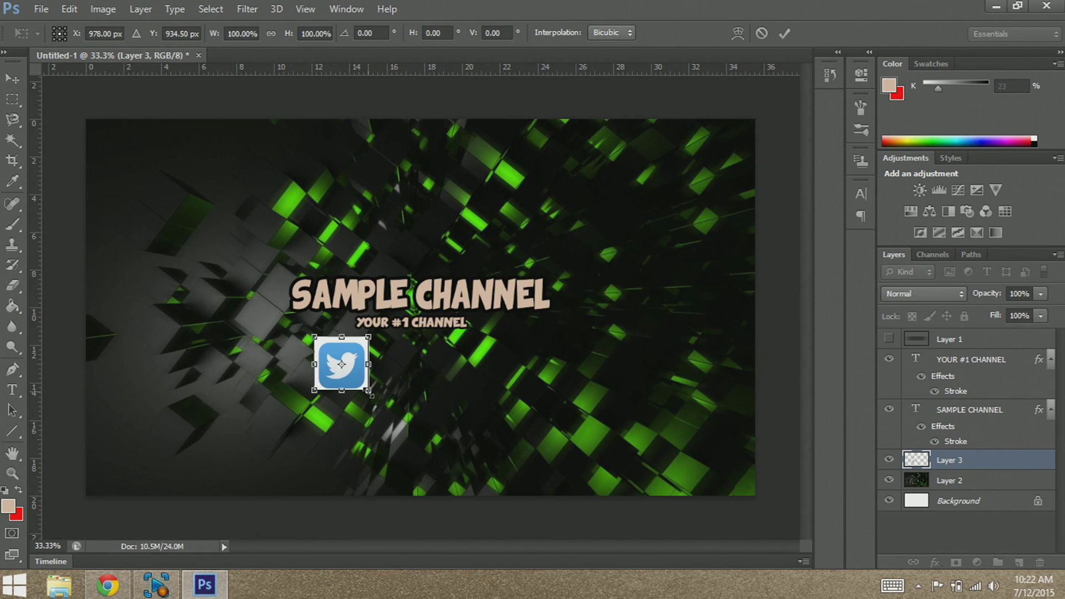
left_click_drag(368, 390, 327, 355)
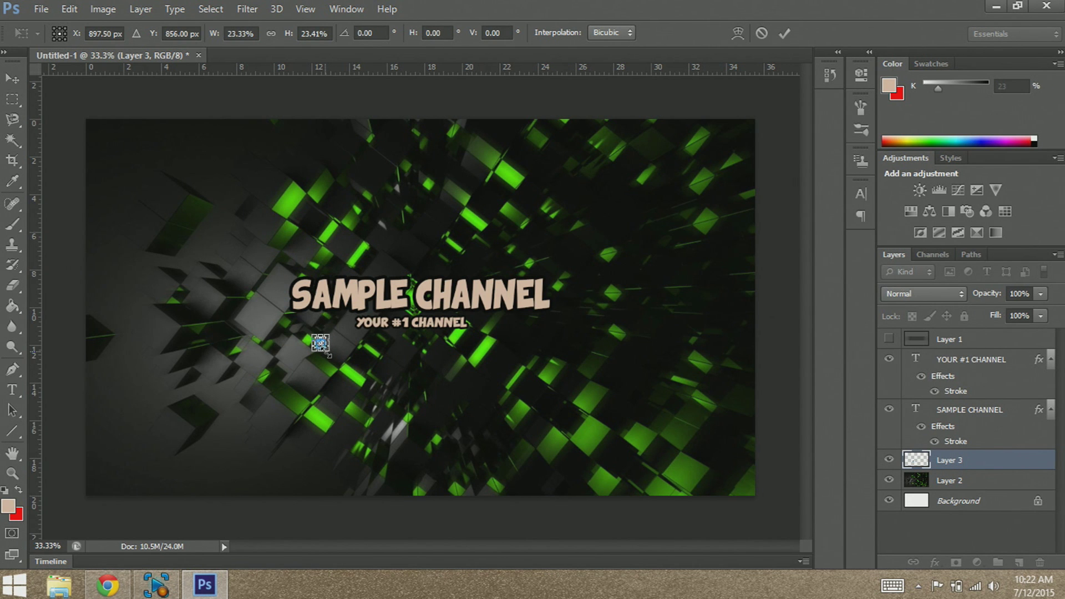
key("ctrl+plus")
key("ctrl+plus")
key("ctrl+plus")
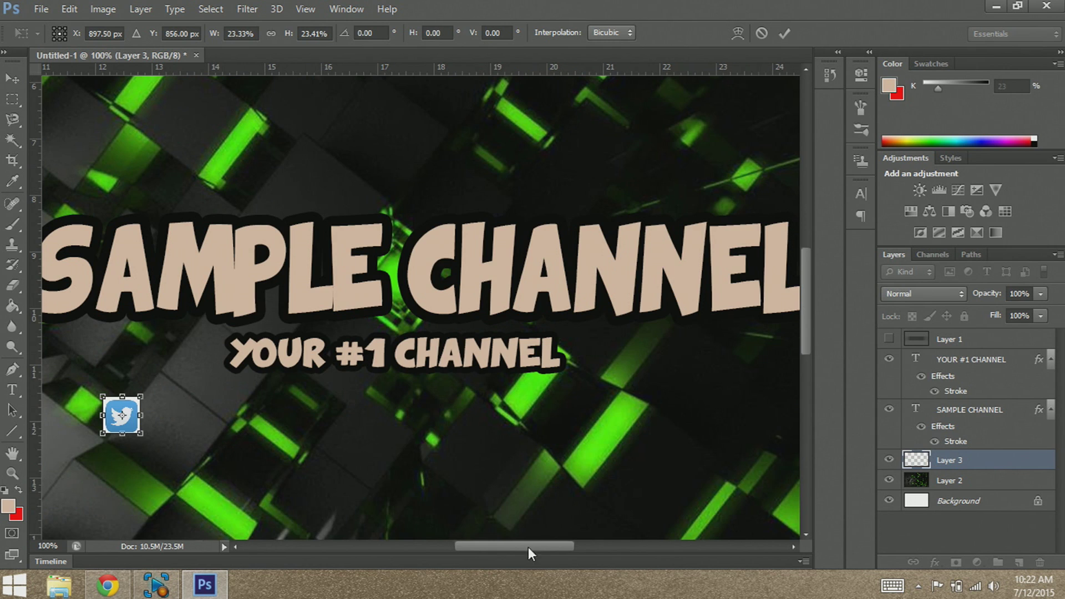
left_click_drag(535, 547, 509, 547)
left_click_drag(296, 427, 282, 428)
key("Return")
Step: Select the white border around the Twitter logo with the Magic Wand at tolerance 32 and delete it
key("t")
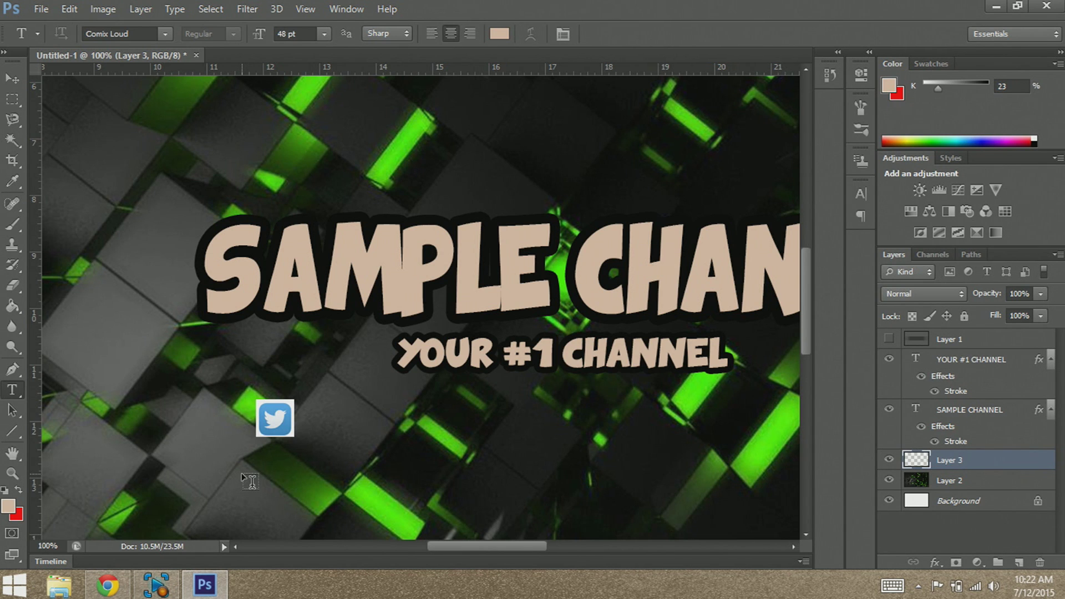
left_click(10, 138)
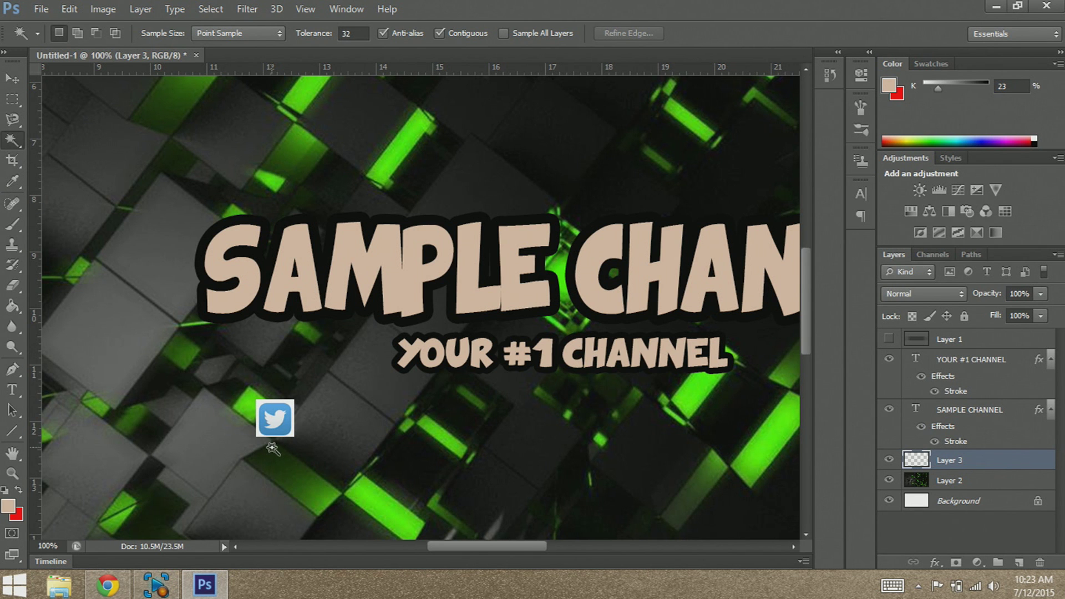
right_click(10, 139)
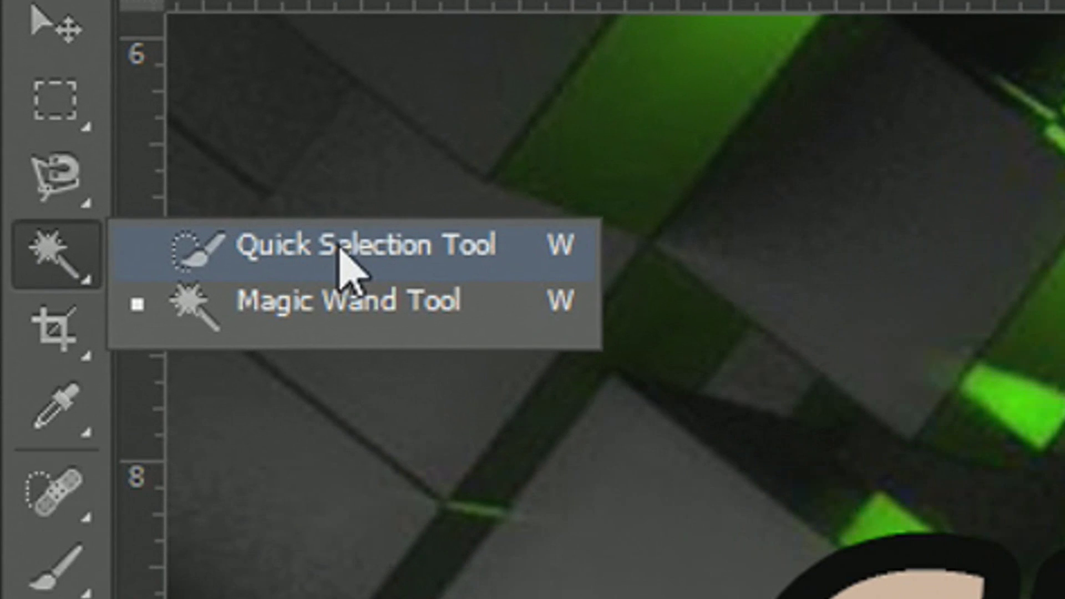
left_click(328, 316)
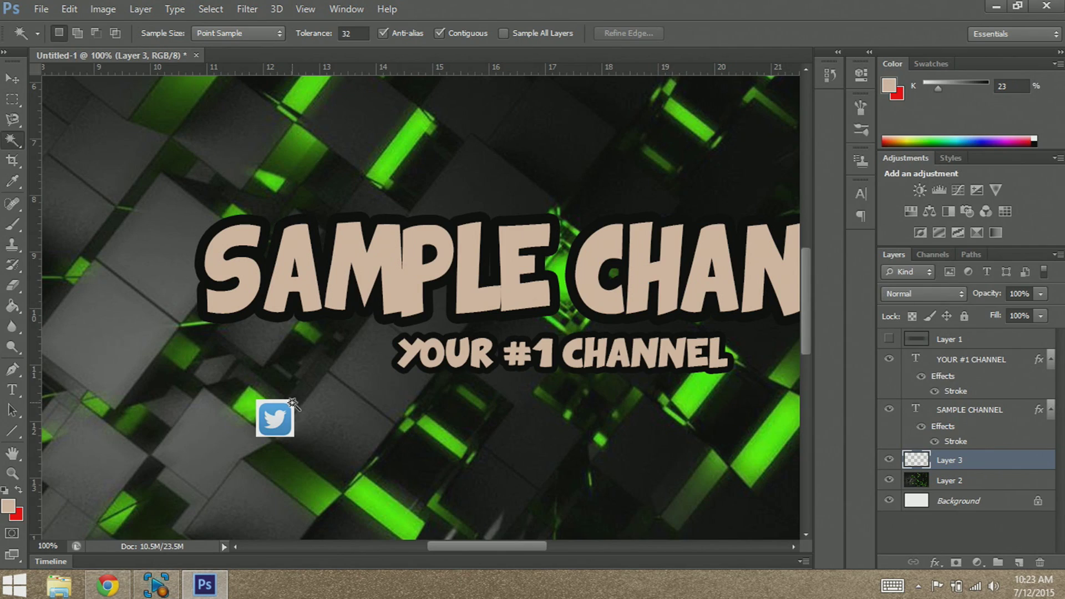
left_click(293, 406)
key("Delete")
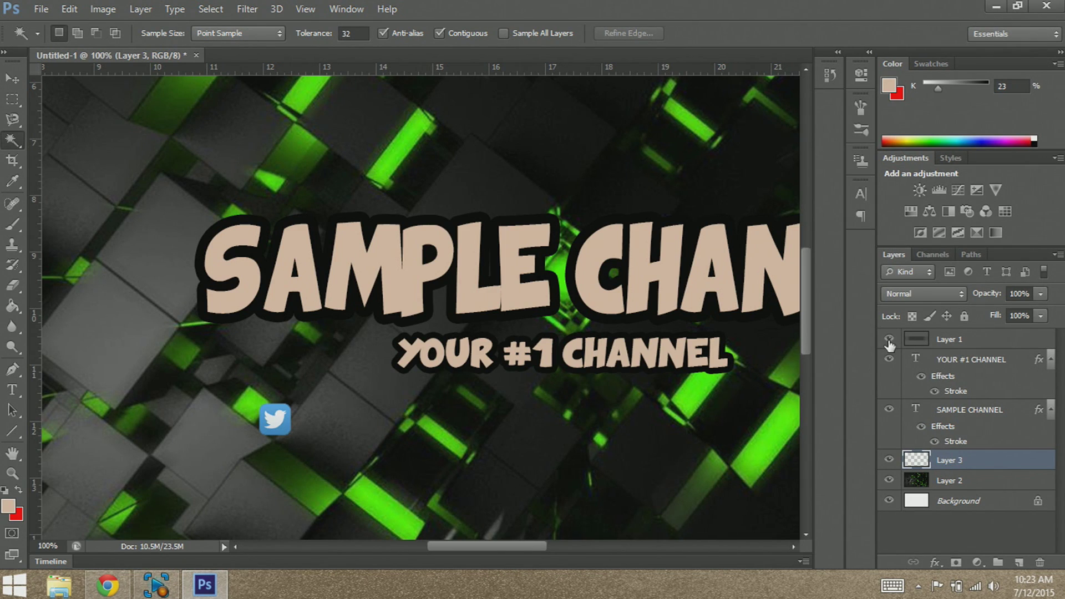
Step: Show the template layer, Layer 1, and shift the Twitter logo slightly left within the safe area
left_click(889, 338)
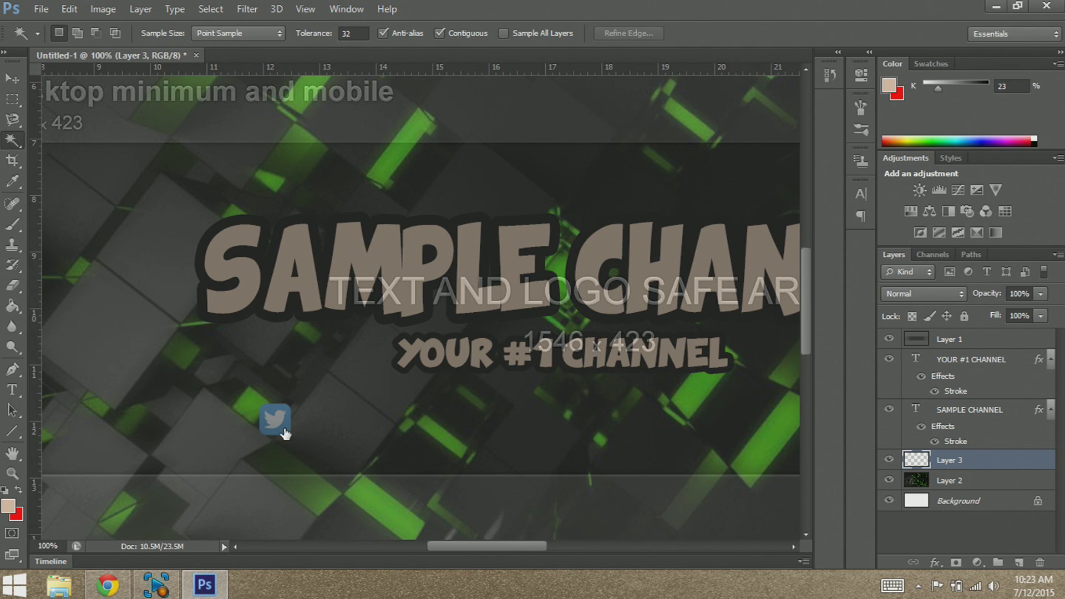
key("ctrl+t")
left_click_drag(279, 428, 252, 430)
key("Return")
key("w")
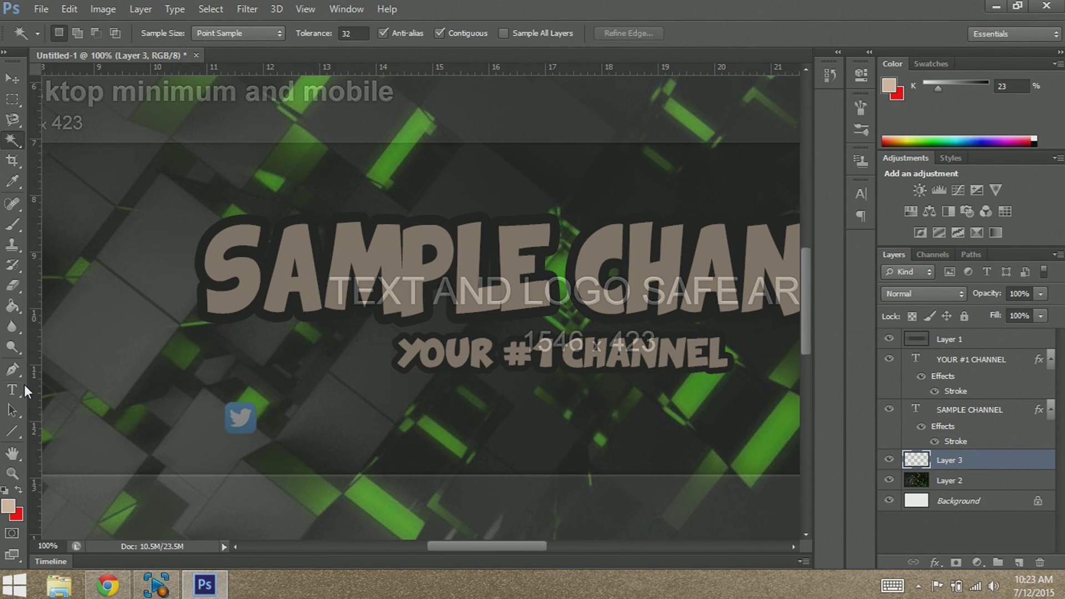
Step: Add a text layer reading SAMPLE in 48 pt Comix Loud at the Twitter logo
left_click(21, 388)
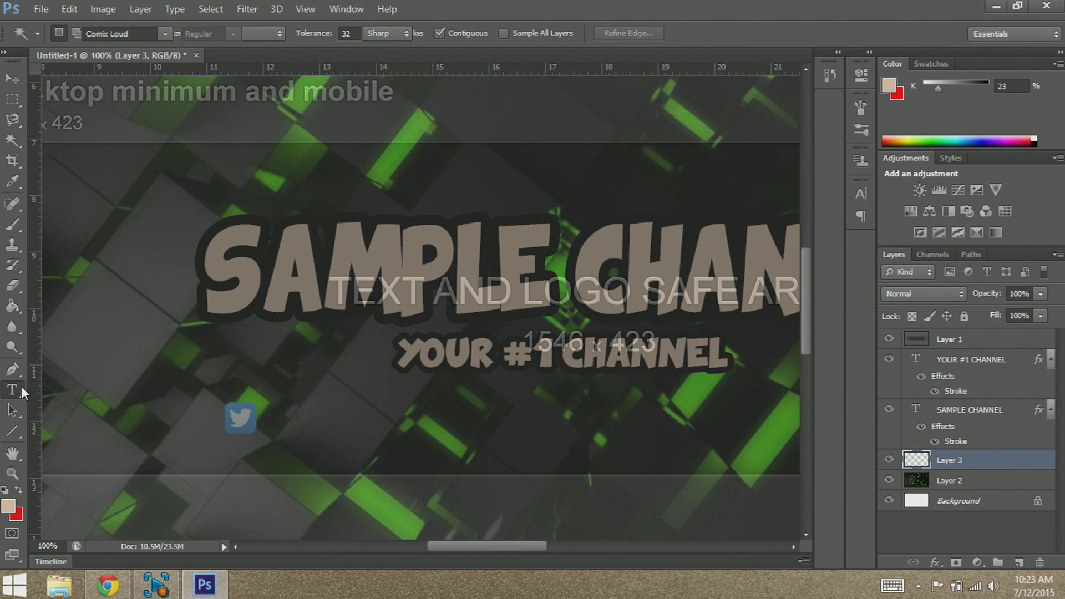
left_click(283, 423)
type("SAMPL")
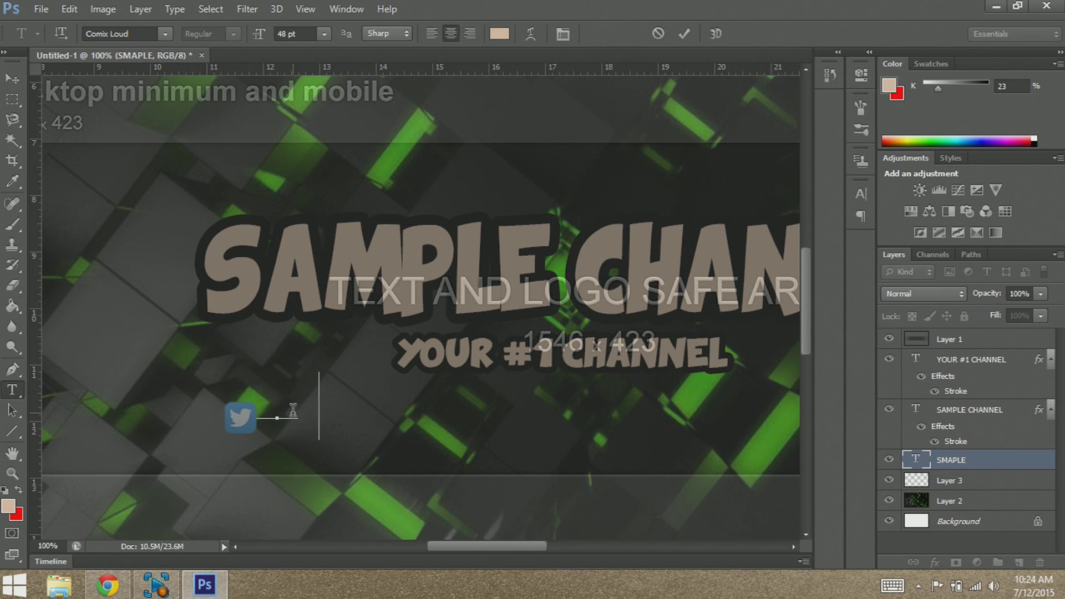
type("E")
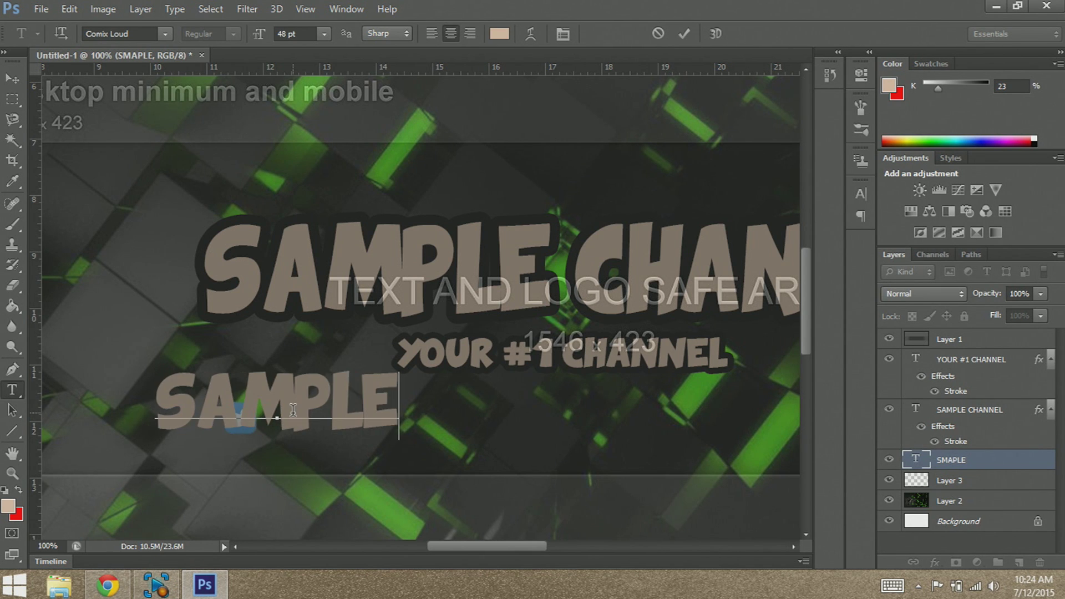
left_click(1023, 471)
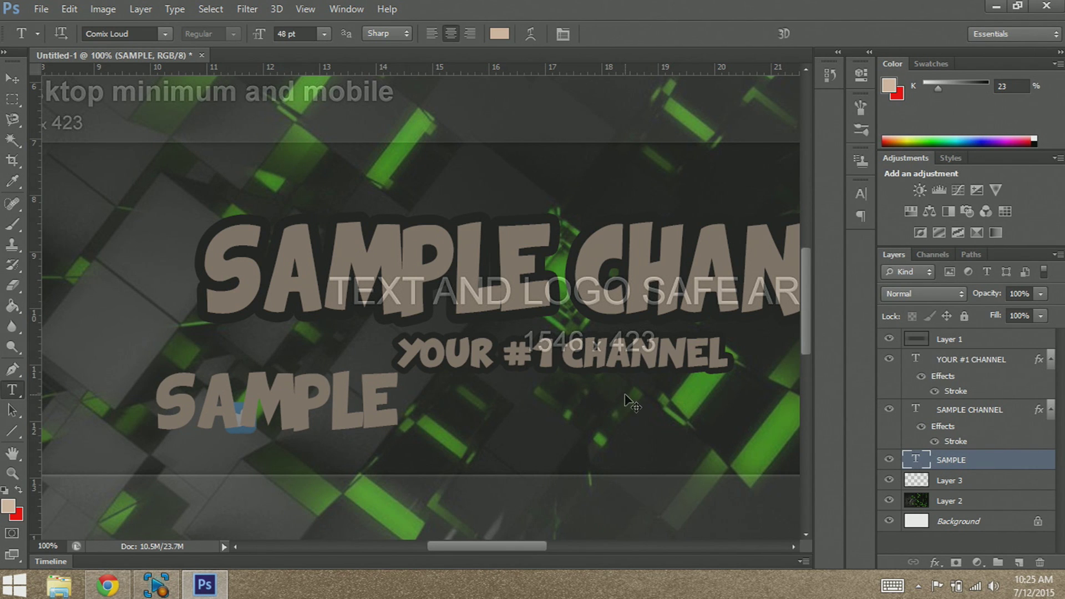
Step: Scale the small SAMPLE text to about 45% and place it immediately to the right of the Twitter logo
key("ctrl+t")
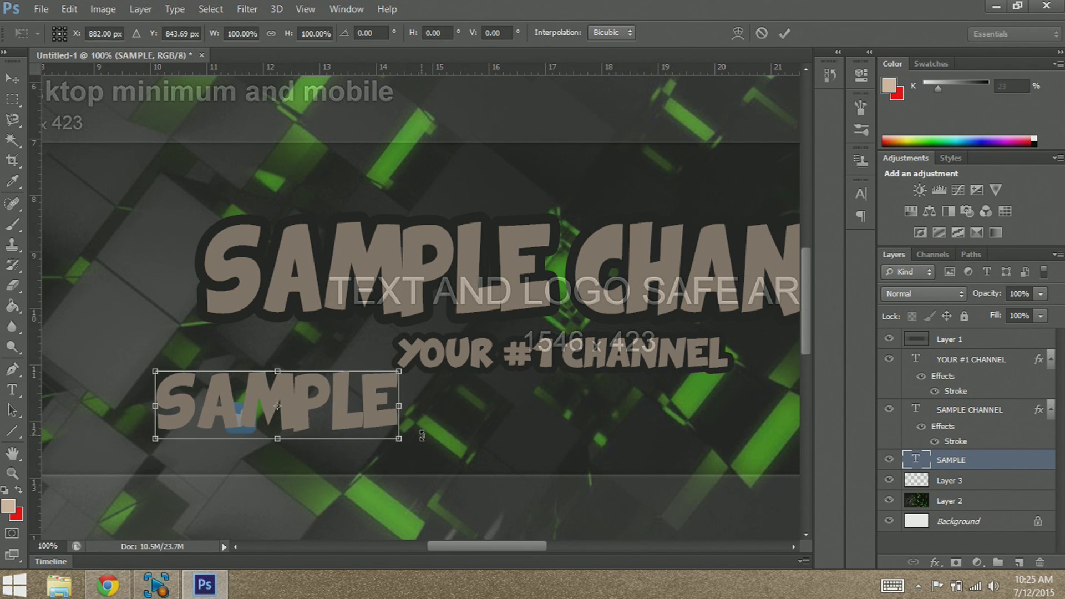
left_click_drag(385, 436, 360, 418)
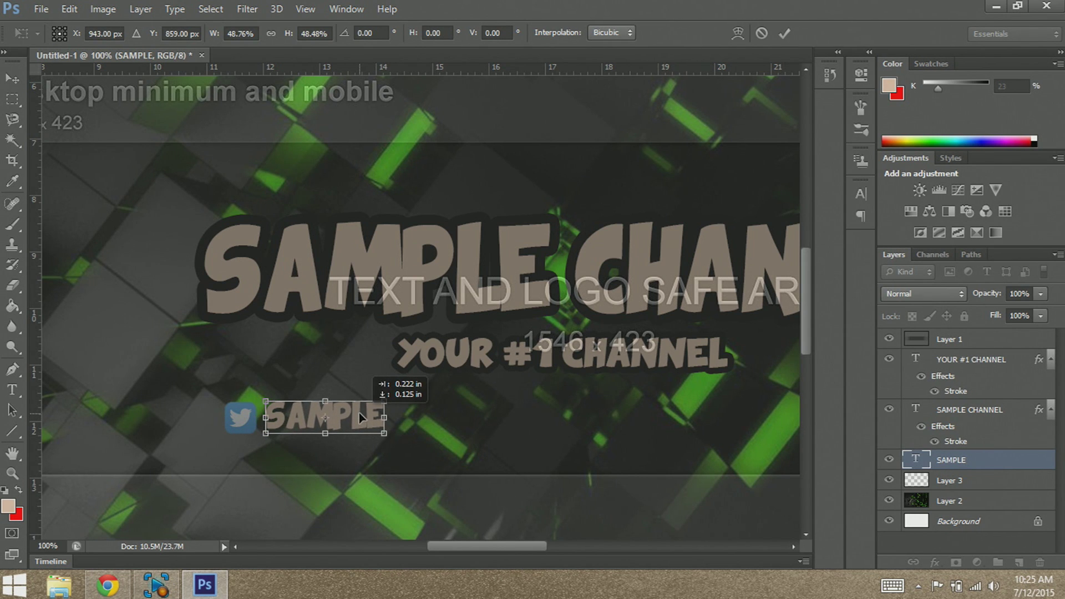
left_click_drag(358, 413, 359, 414)
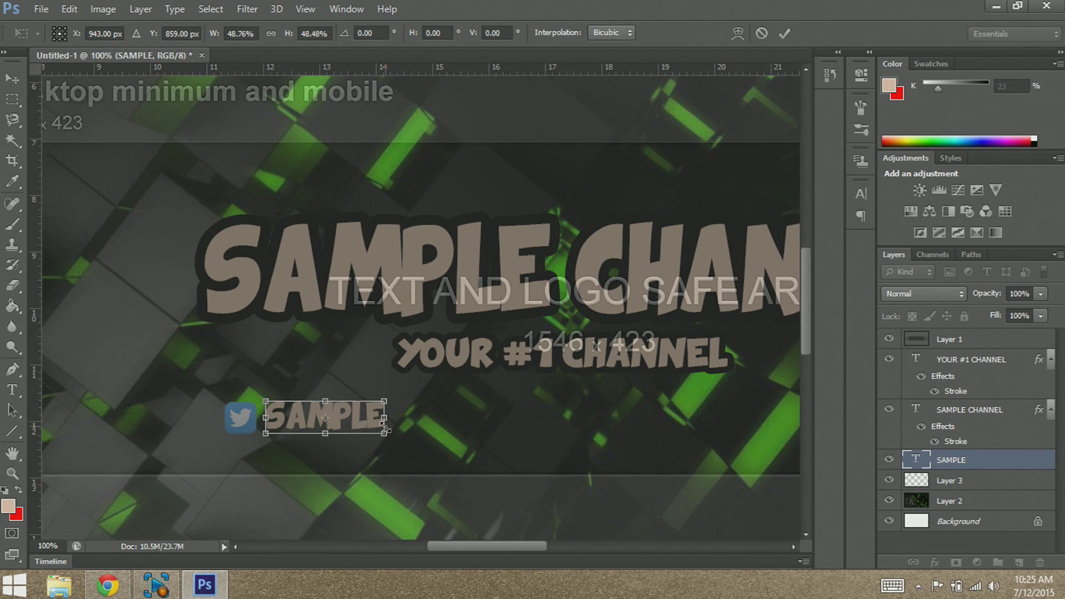
left_click_drag(381, 428, 374, 424)
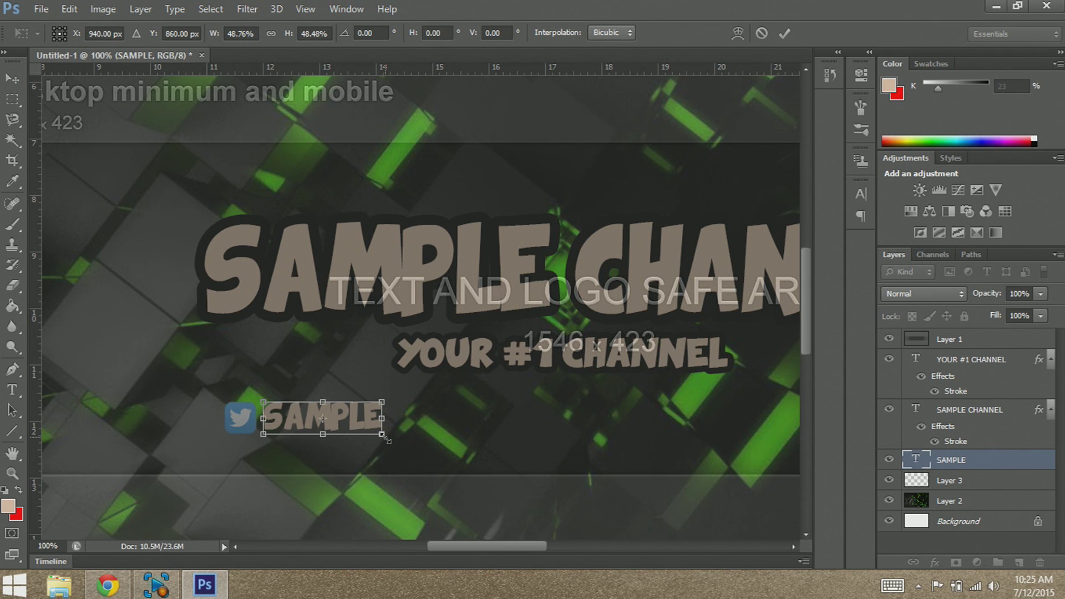
left_click_drag(380, 434, 372, 431)
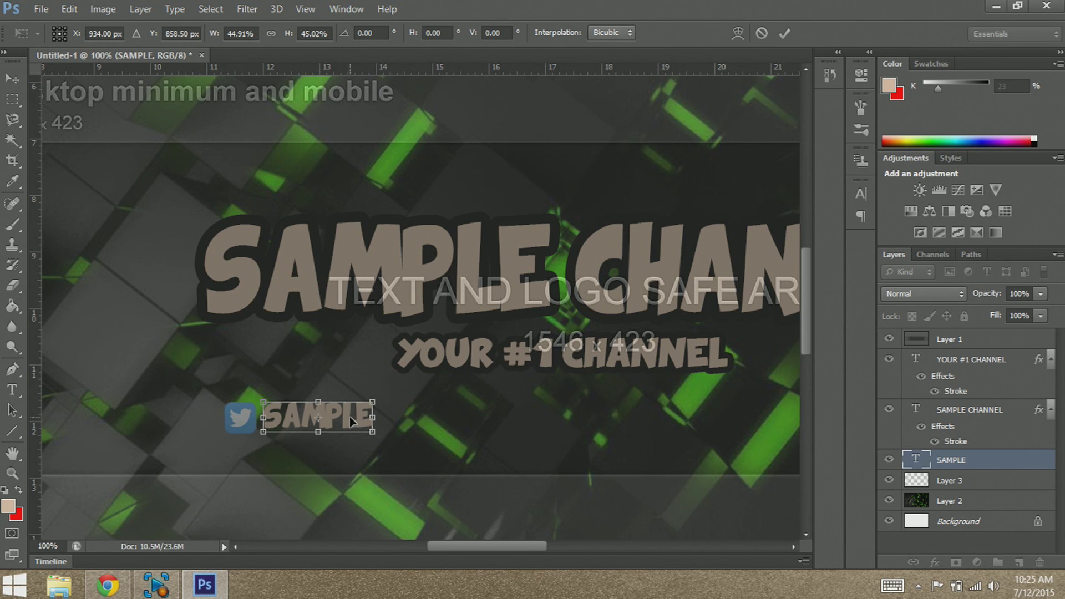
left_click_drag(347, 423, 348, 423)
key("Return")
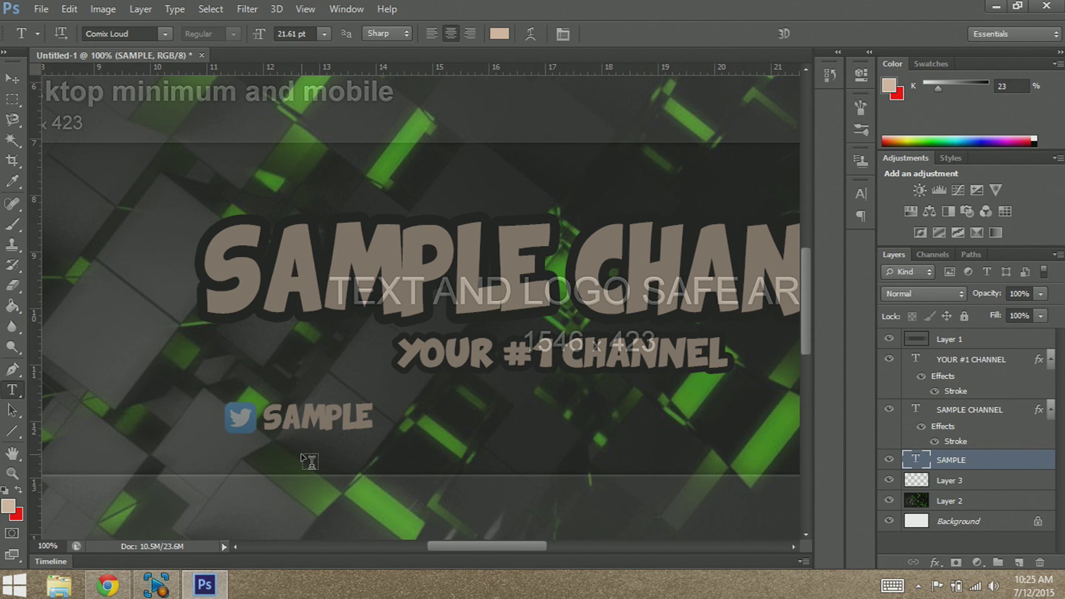
key("ctrl+minus")
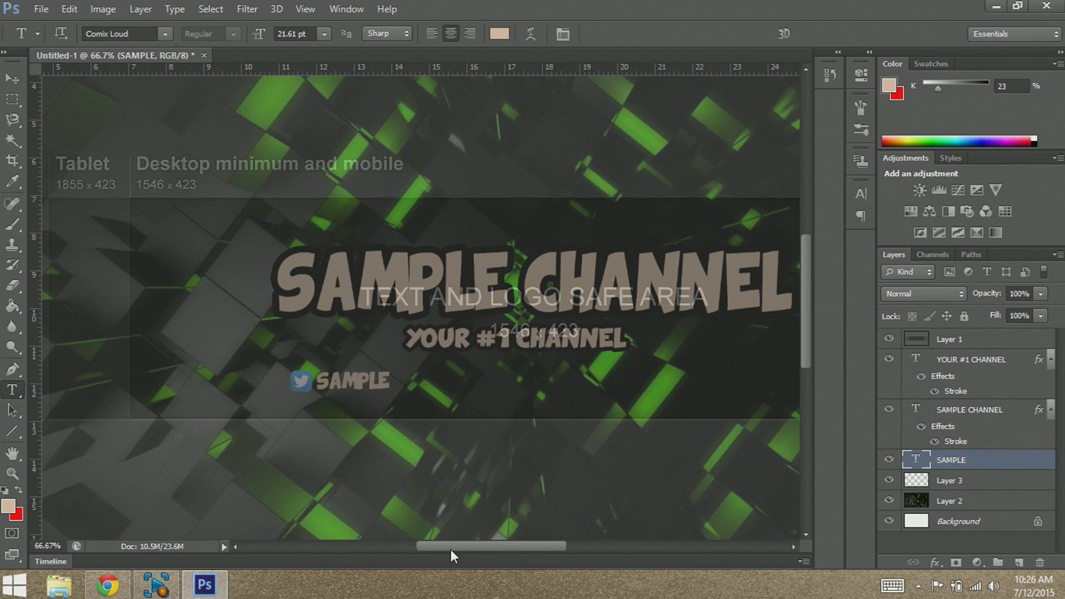
key("ctrl+minus")
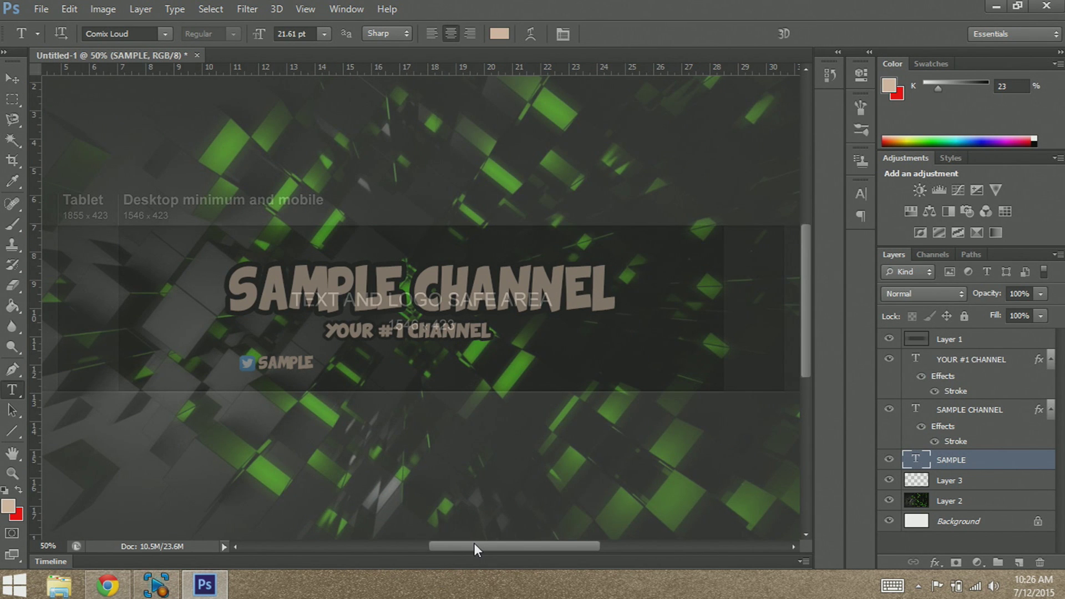